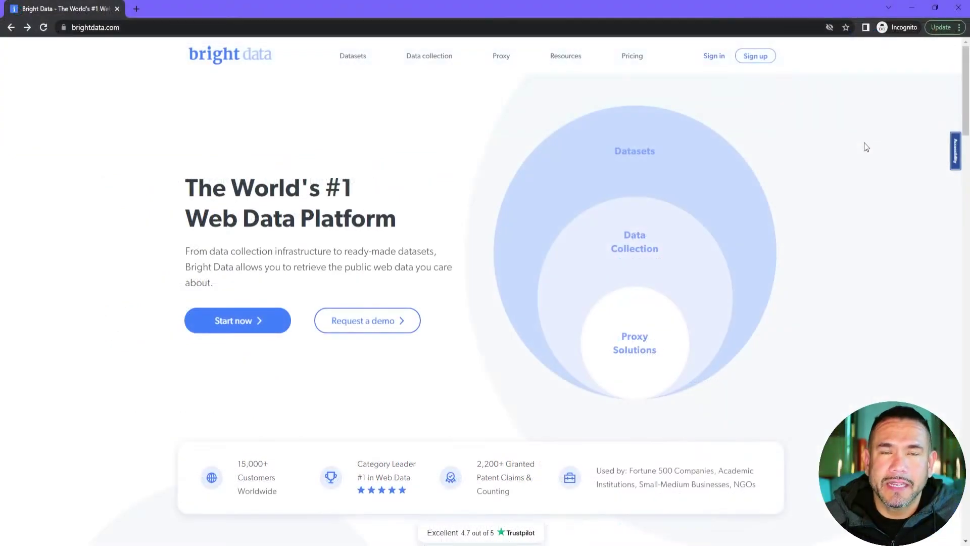
Step: Open the Bright Data sign-up form and go through its first name, last name and work email fields
{"action": "left_click", "coordinate": [756, 58]}
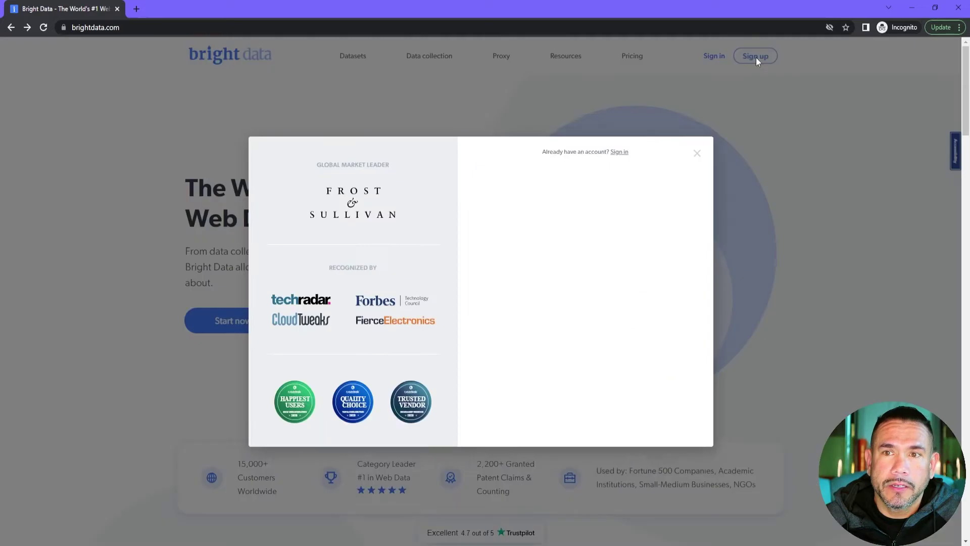
{"action": "left_click", "coordinate": [515, 206]}
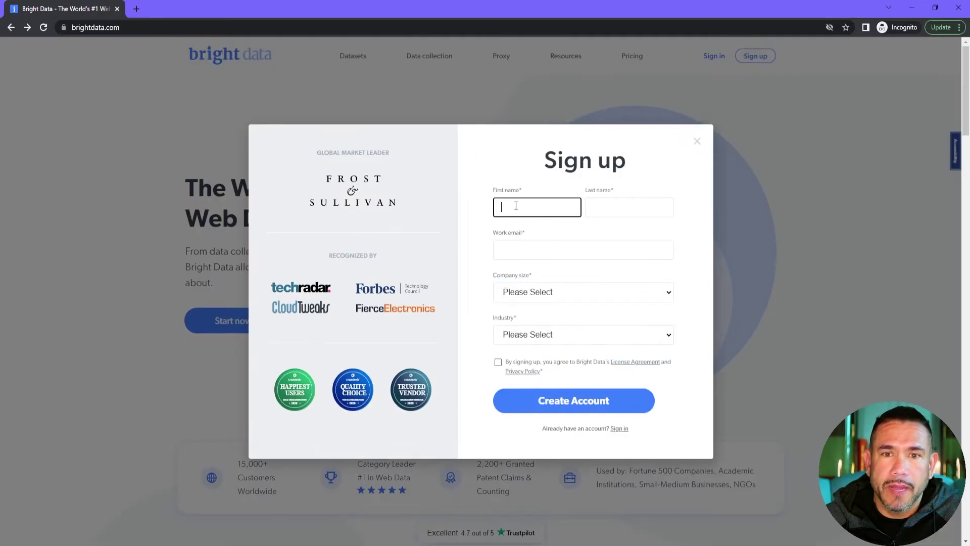
{"action": "left_click", "coordinate": [619, 207]}
{"action": "left_click", "coordinate": [568, 259]}
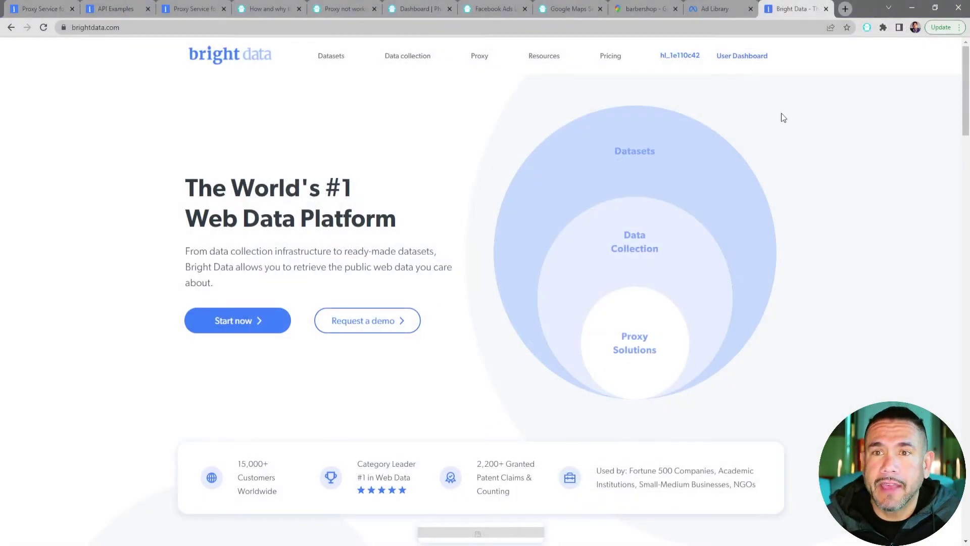
Step: From the user dashboard's proxies section, add an ISP proxy zone named zone3 with shared pay-per-usage IPs and 100% uptime
{"action": "left_click", "coordinate": [743, 55]}
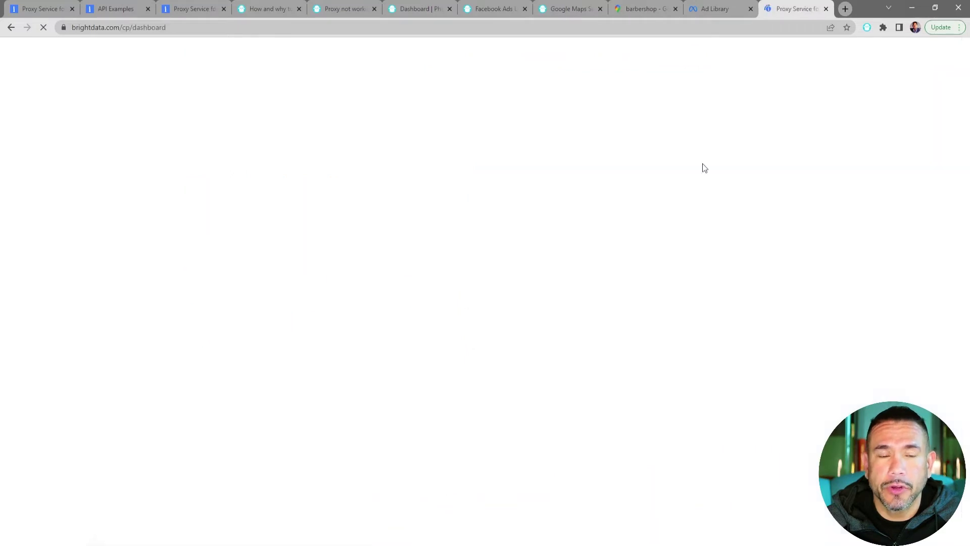
{"action": "left_click", "coordinate": [703, 163]}
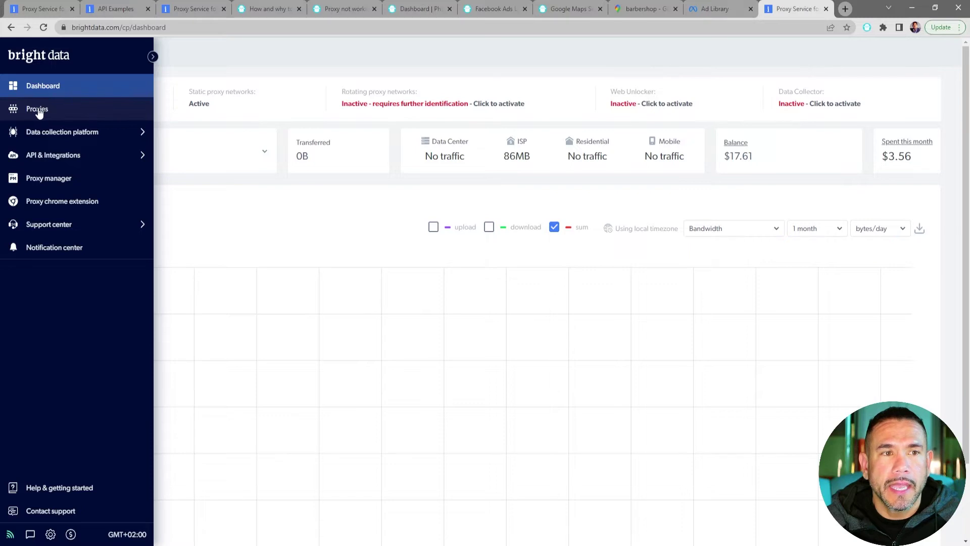
{"action": "left_click", "coordinate": [37, 110]}
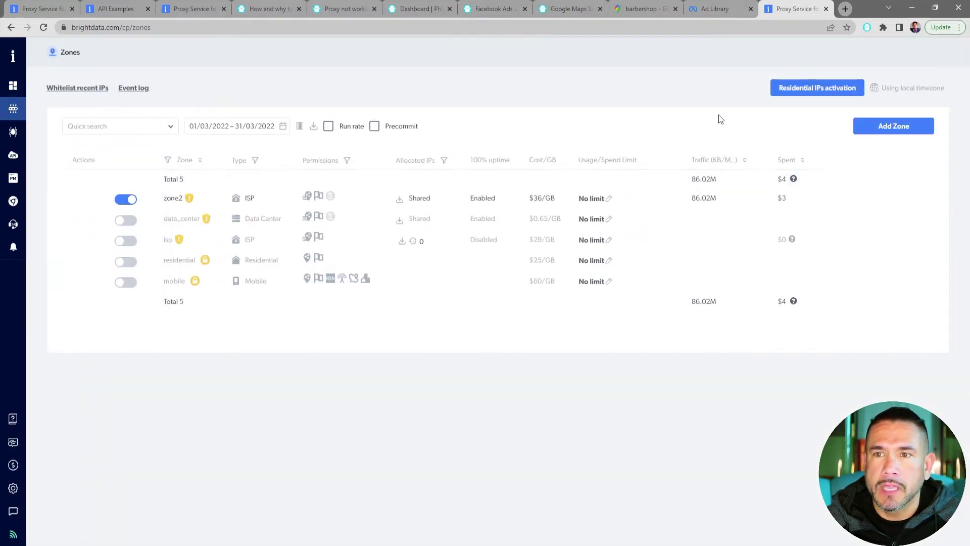
{"action": "left_click", "coordinate": [897, 127]}
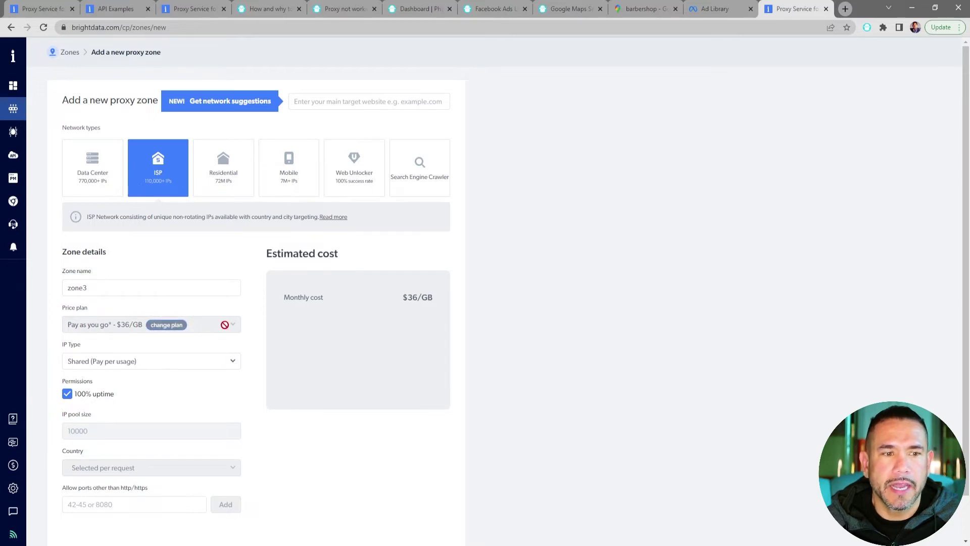
{"action": "scroll", "coordinate": [346, 449], "scroll_direction": "down", "scroll_amount": 1}
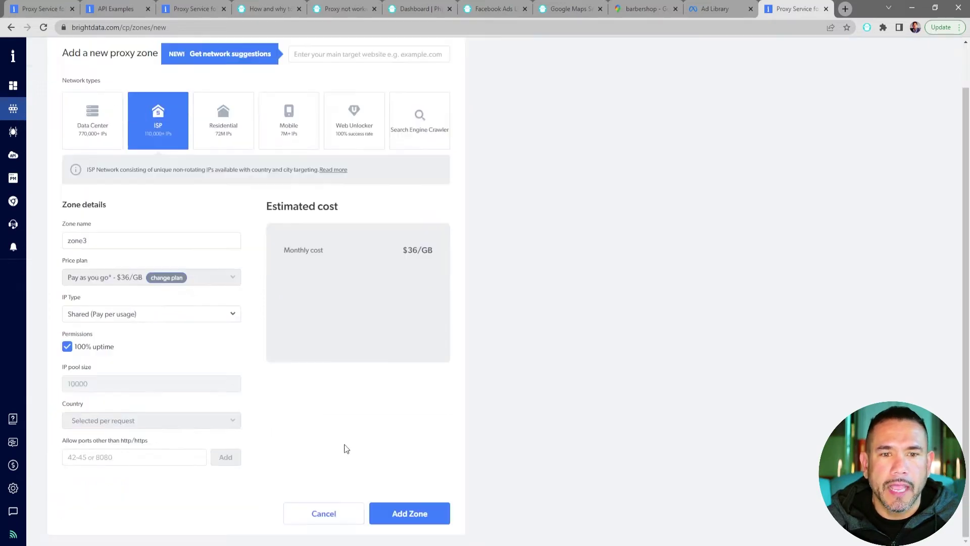
{"action": "left_click", "coordinate": [408, 513]}
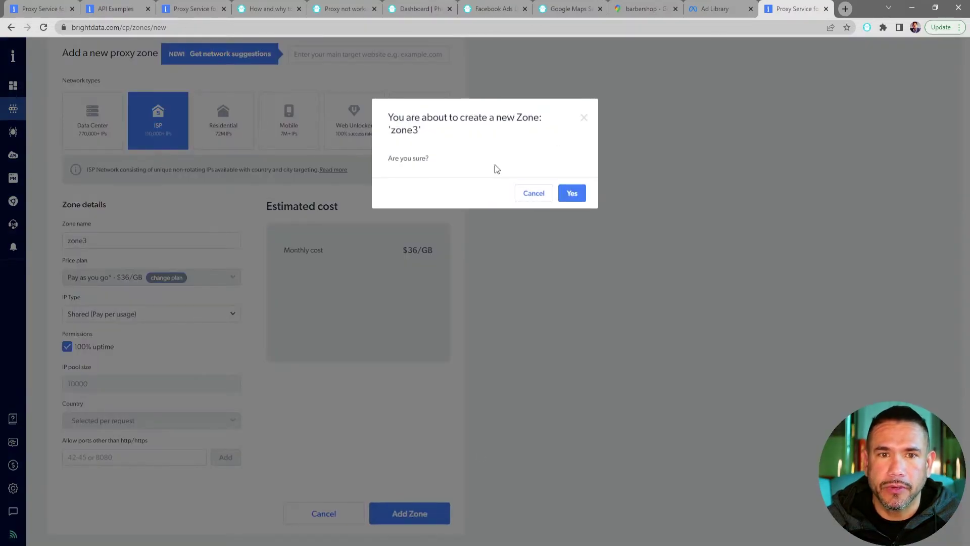
{"action": "left_click", "coordinate": [575, 195]}
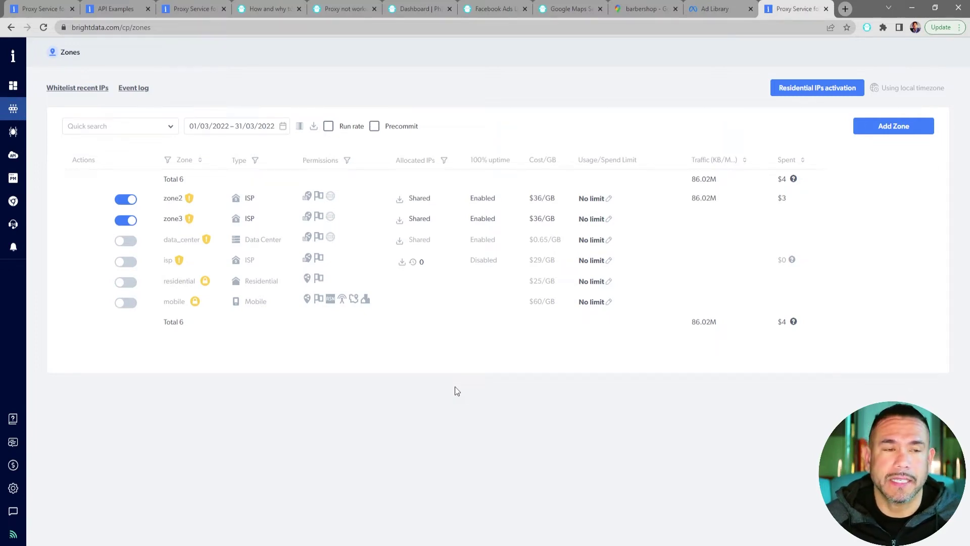
Step: Open the Proxy & Web Unlocker API examples and review the proxy, port, user and password settings, plus the "Proxy not working" help article
{"action": "mouse_move", "coordinate": [3, 98]}
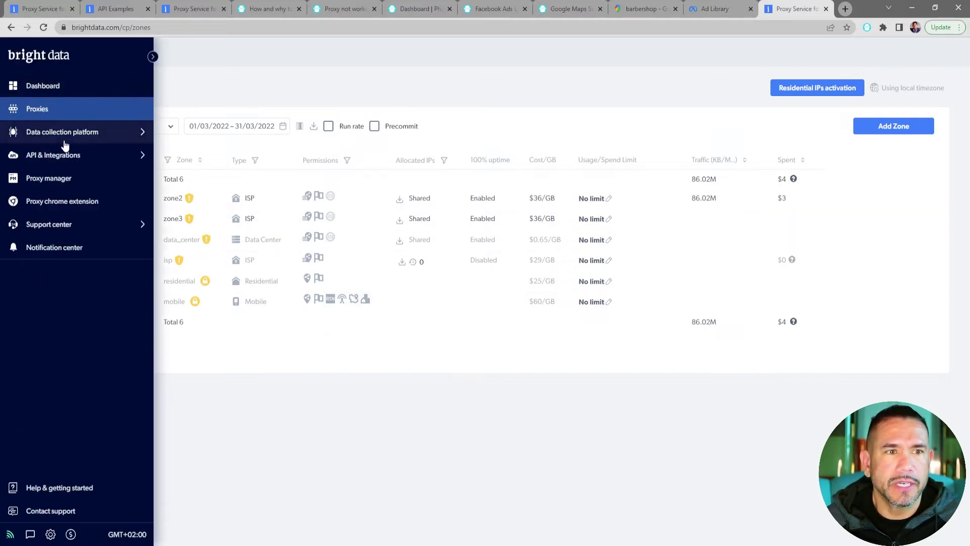
{"action": "left_click", "coordinate": [56, 155]}
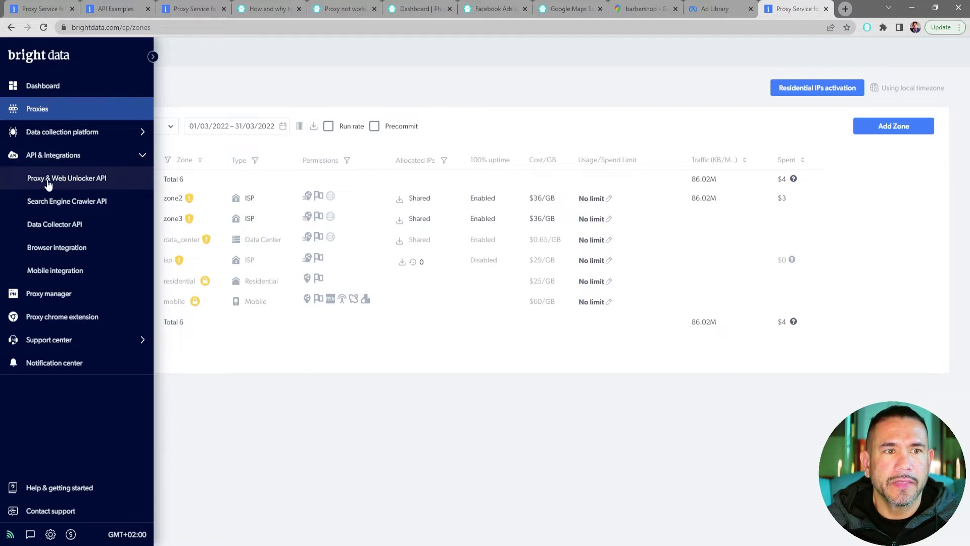
{"action": "left_click", "coordinate": [83, 182]}
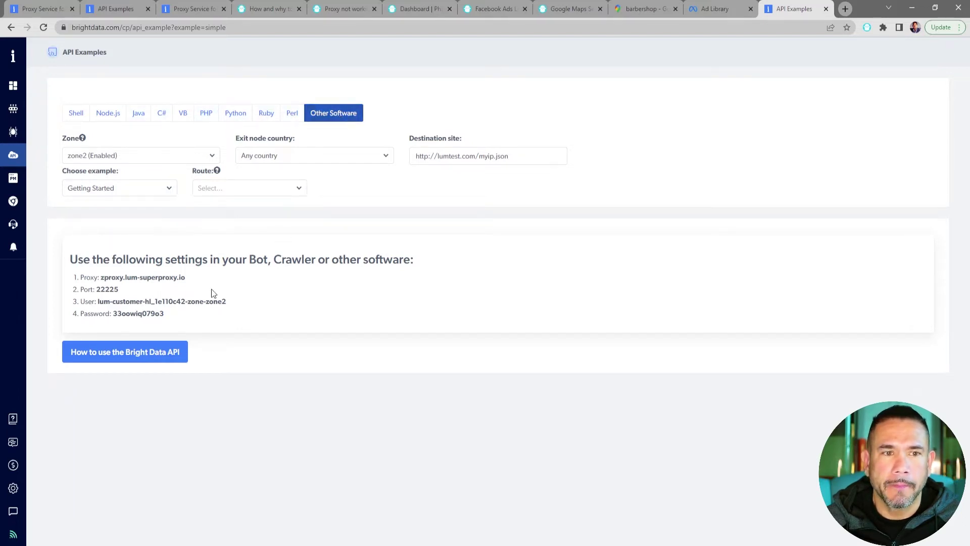
{"action": "left_click_drag", "start_coordinate": [102, 276], "coordinate": [140, 302]}
{"action": "left_click", "coordinate": [147, 314]}
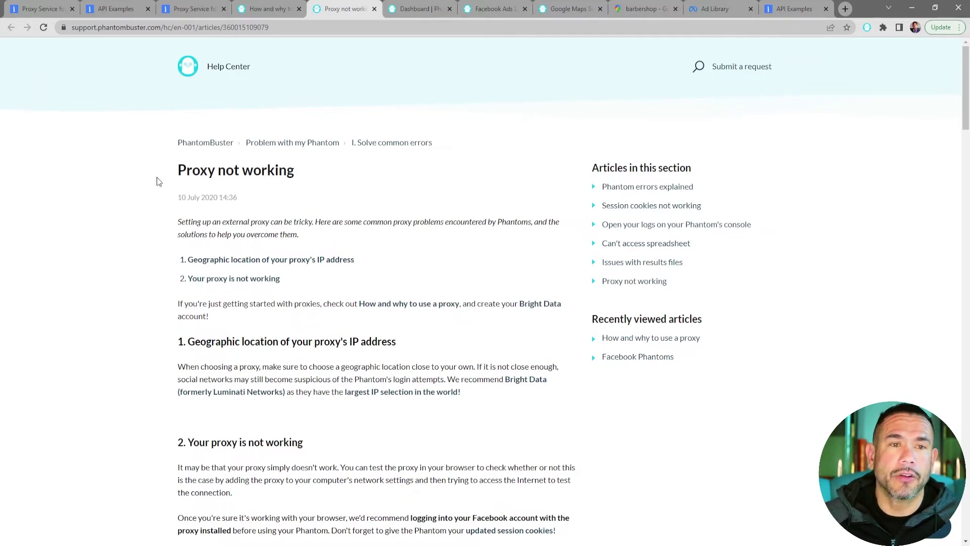
{"action": "left_click_drag", "start_coordinate": [178, 171], "coordinate": [301, 174]}
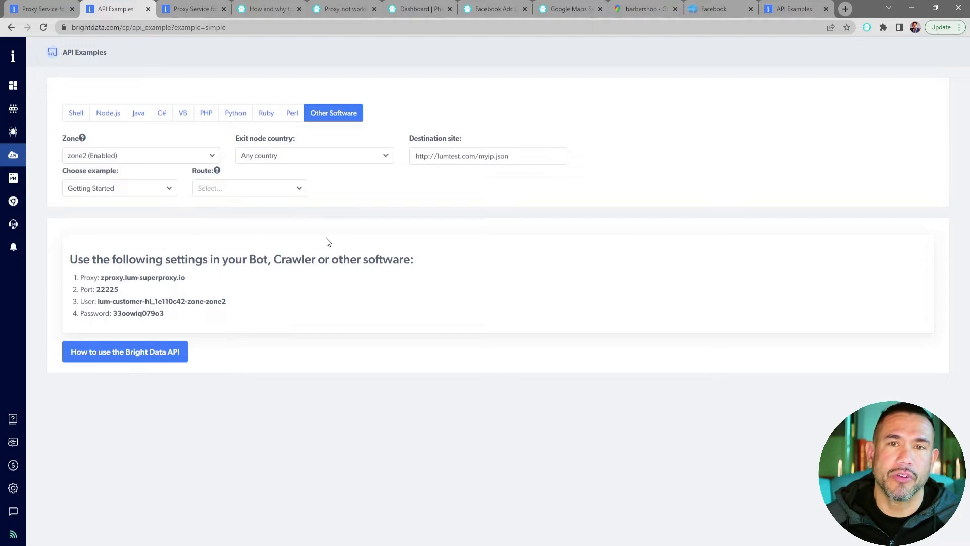
Step: Switch to PhantomBuster, open the account's proxies page and examine the Bright Data pool's address and username entries
{"action": "left_click", "coordinate": [447, 16]}
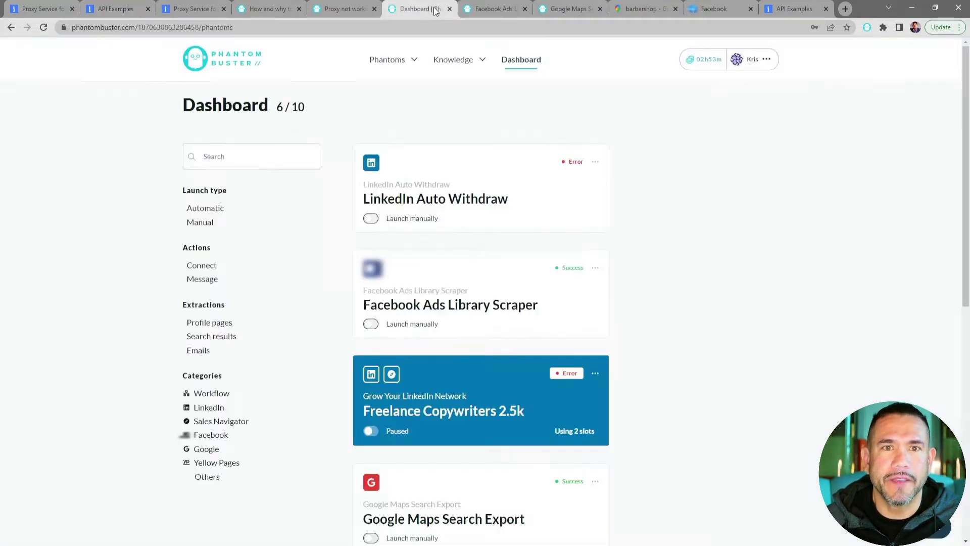
{"action": "left_click", "coordinate": [768, 60]}
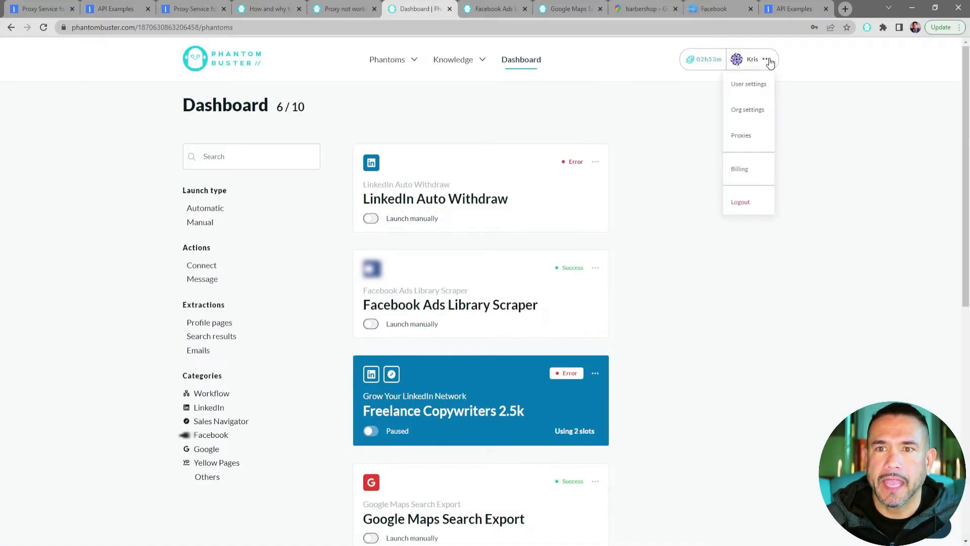
{"action": "left_click", "coordinate": [751, 141]}
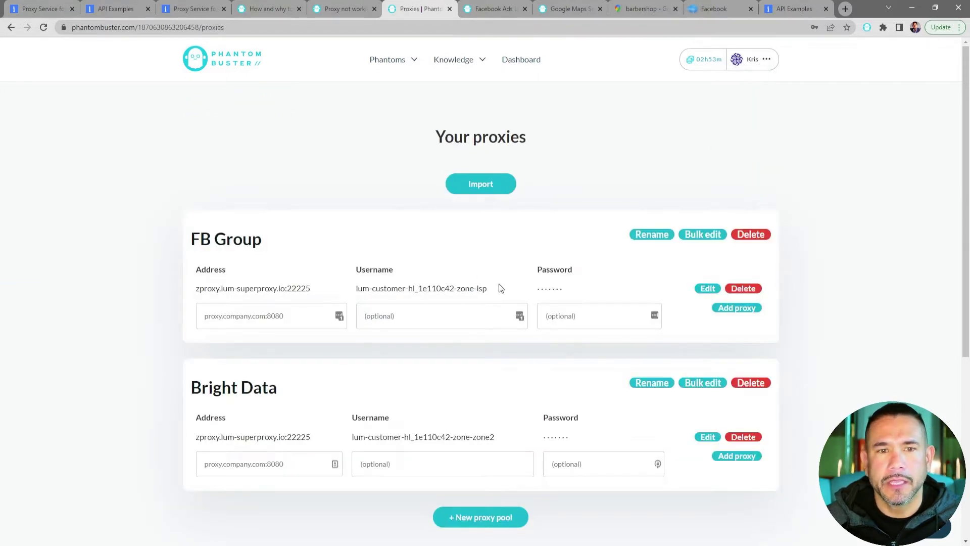
{"action": "scroll", "coordinate": [492, 288], "scroll_direction": "down", "scroll_amount": 2}
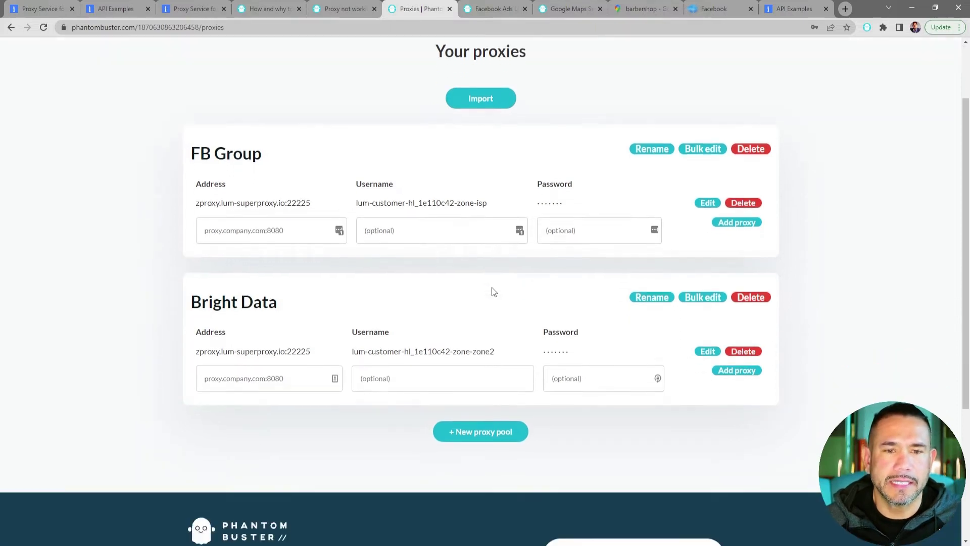
{"action": "scroll", "coordinate": [308, 319], "scroll_direction": "down", "scroll_amount": 1}
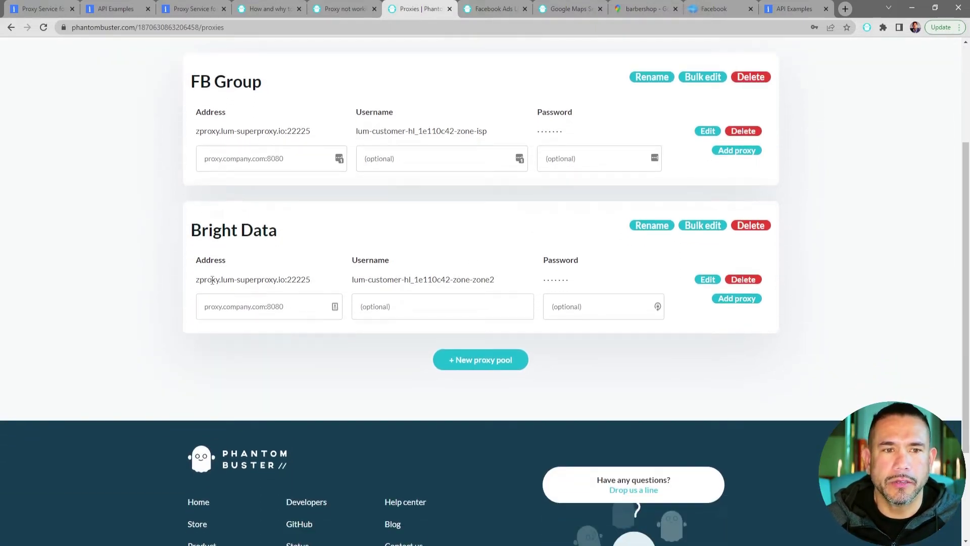
{"action": "left_click_drag", "start_coordinate": [197, 281], "coordinate": [401, 281]}
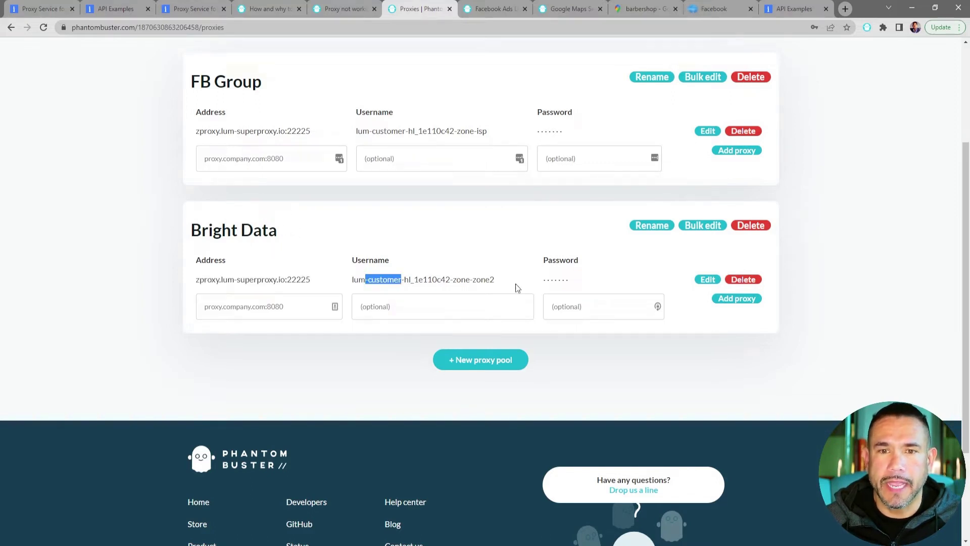
{"action": "left_click", "coordinate": [335, 283]}
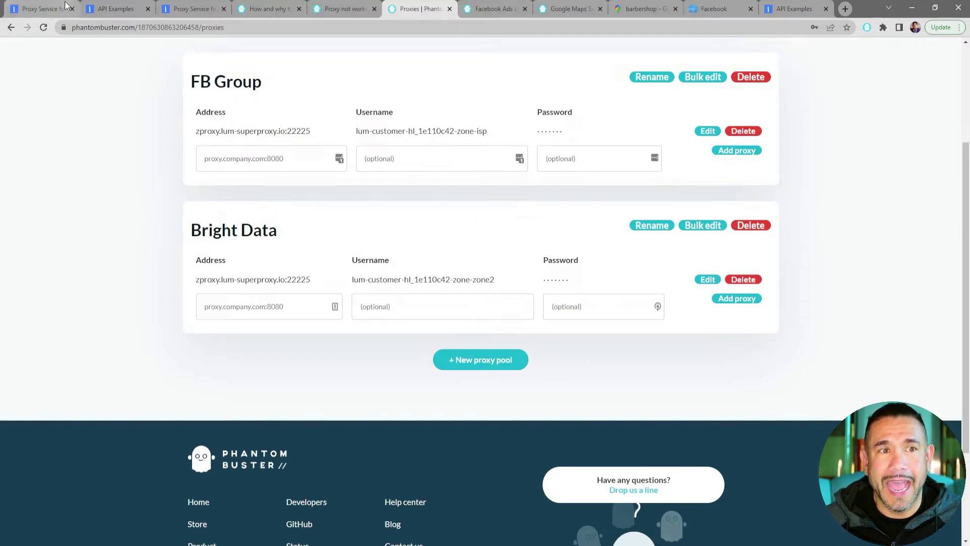
Step: Compare the proxy host in Bright Data's API examples with the address, port and name of the Bright Data pool in PhantomBuster
{"action": "left_click", "coordinate": [108, 9]}
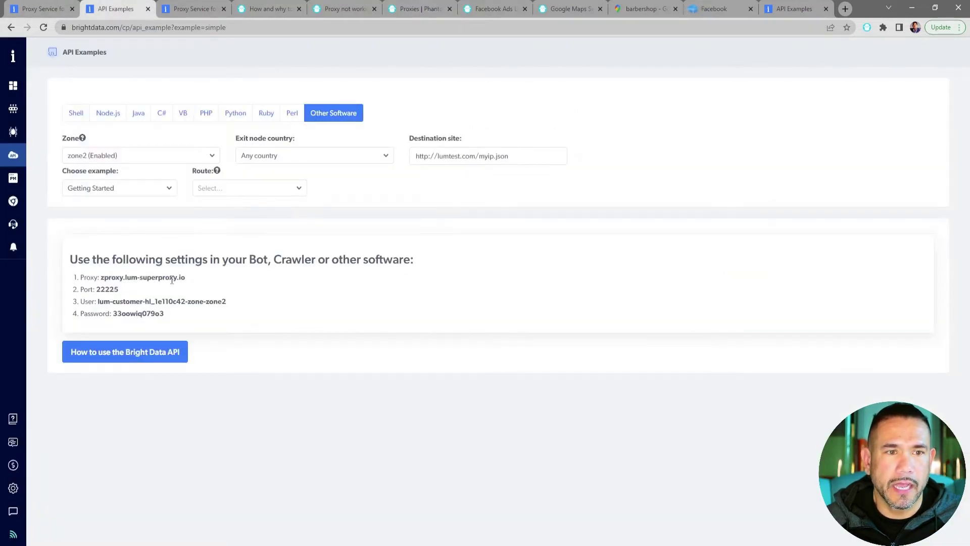
{"action": "left_click_drag", "start_coordinate": [189, 278], "coordinate": [102, 281]}
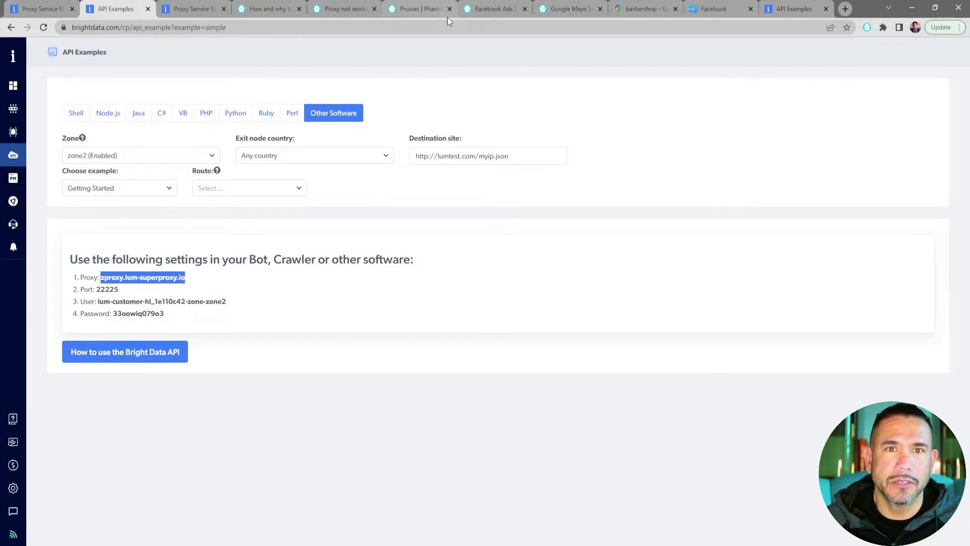
{"action": "left_click", "coordinate": [429, 7]}
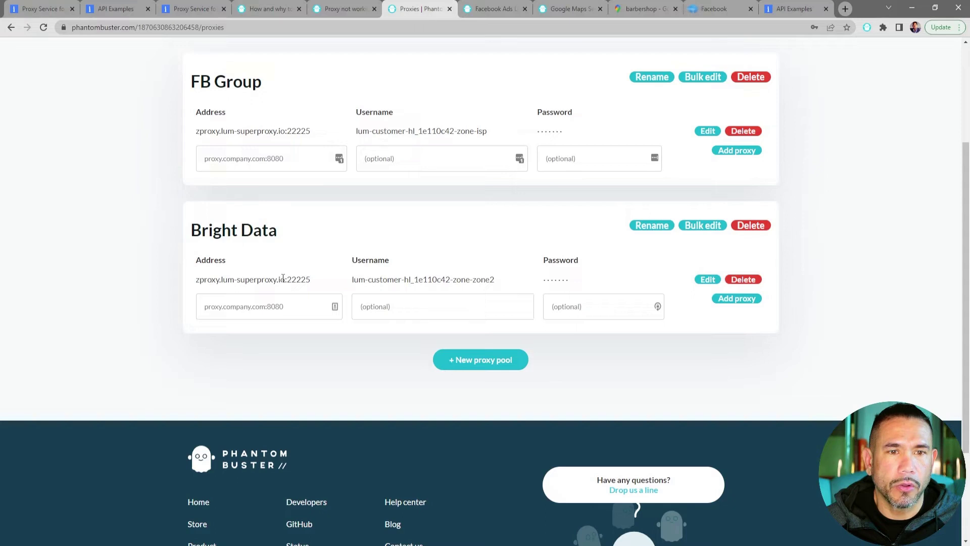
{"action": "left_click_drag", "start_coordinate": [283, 278], "coordinate": [300, 279]}
{"action": "left_click", "coordinate": [316, 281]}
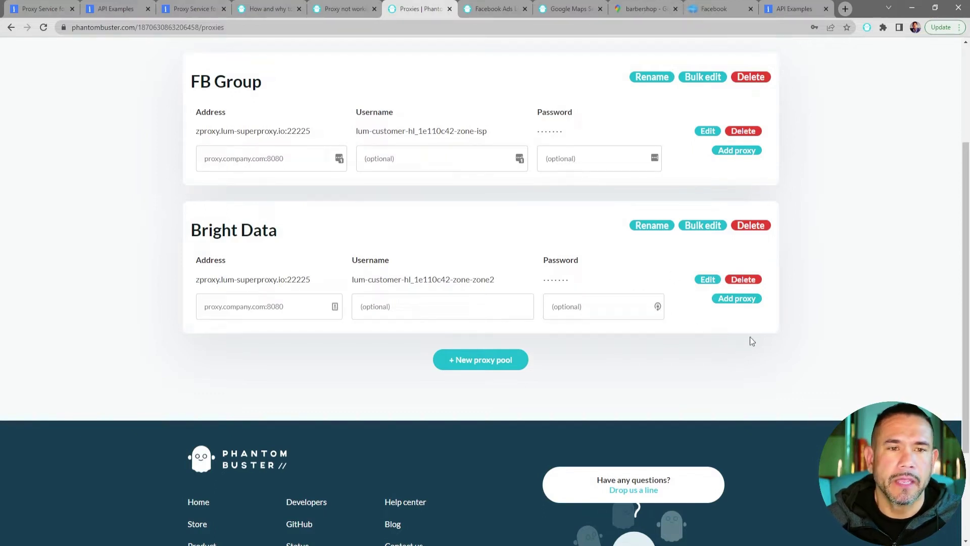
{"action": "scroll", "coordinate": [751, 338], "scroll_direction": "up", "scroll_amount": 2}
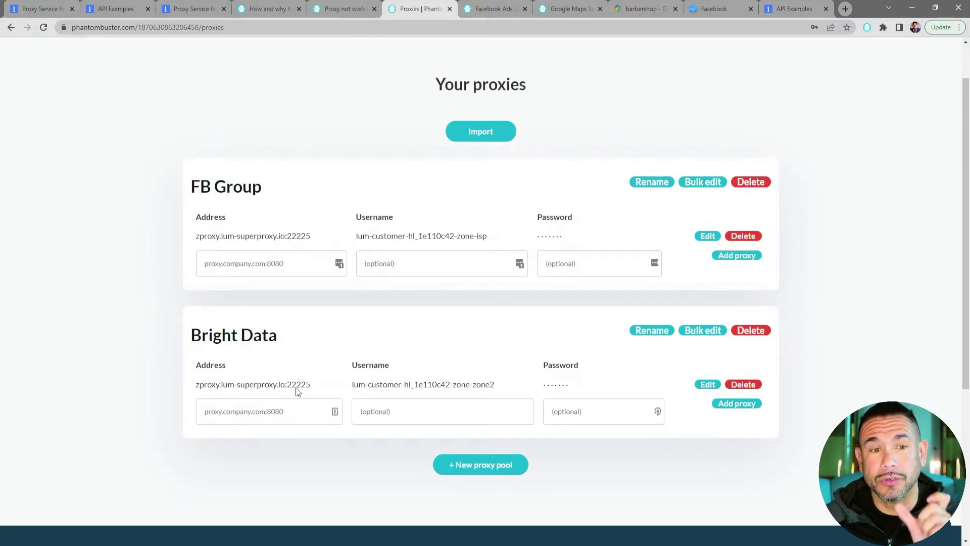
{"action": "left_click_drag", "start_coordinate": [276, 338], "coordinate": [190, 339]}
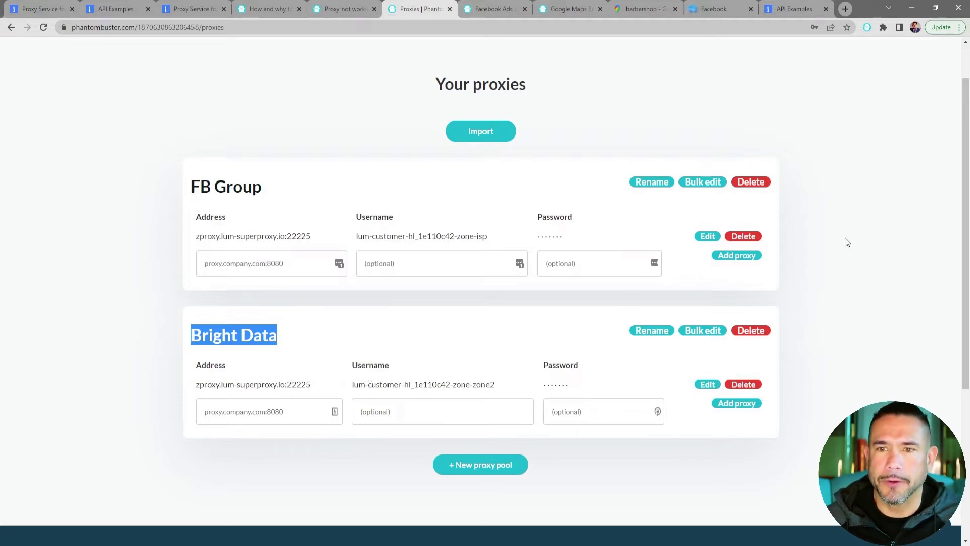
{"action": "left_click", "coordinate": [823, 240]}
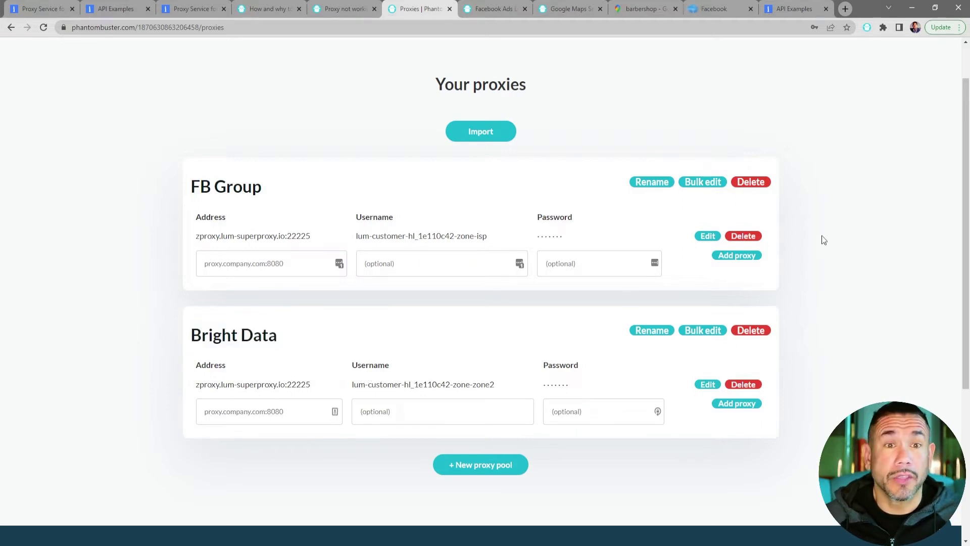
Step: Review the PhantomBuster help articles "How and why to use a proxy" and "Proxy not working", including the Mac network setup instructions
{"action": "left_click", "coordinate": [265, 11]}
{"action": "scroll", "coordinate": [282, 78], "scroll_direction": "up", "scroll_amount": 10}
{"action": "scroll", "coordinate": [282, 77], "scroll_direction": "up", "scroll_amount": 15}
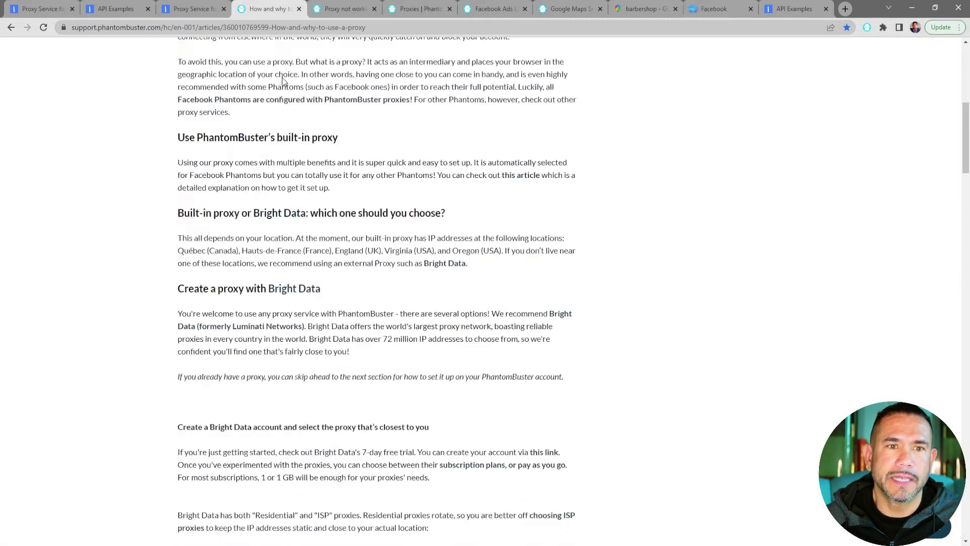
{"action": "left_click", "coordinate": [347, 10]}
{"action": "left_click", "coordinate": [310, 201]}
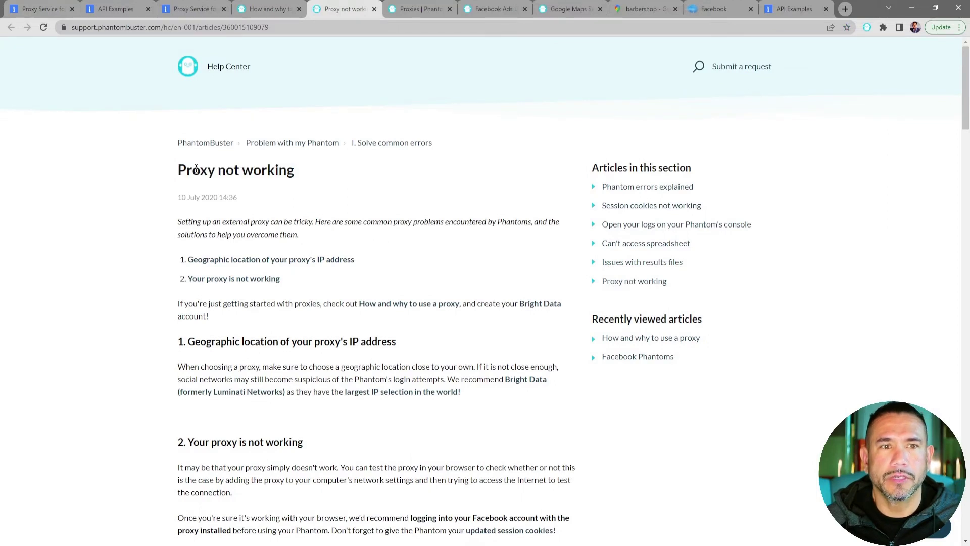
{"action": "left_click_drag", "start_coordinate": [178, 171], "coordinate": [295, 172]}
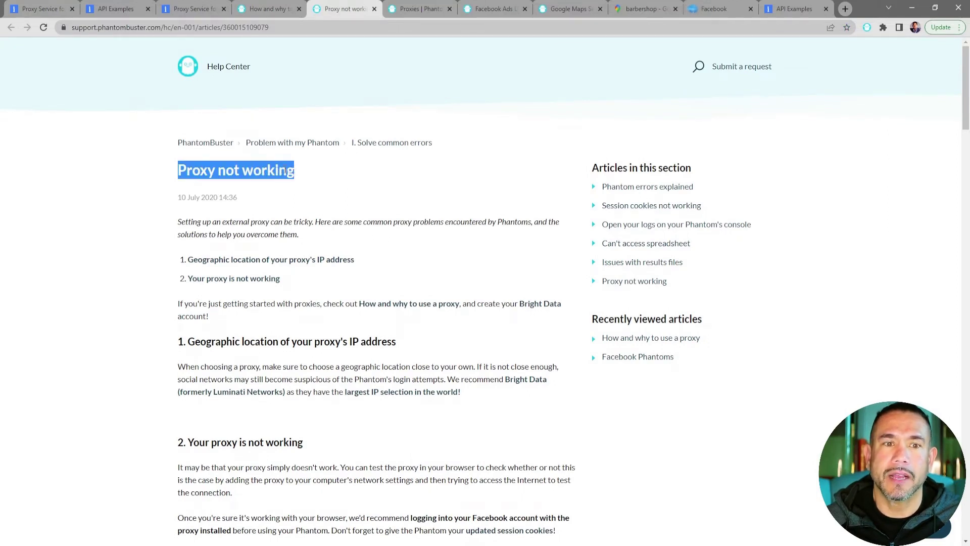
{"action": "scroll", "coordinate": [352, 298], "scroll_direction": "down", "scroll_amount": 5}
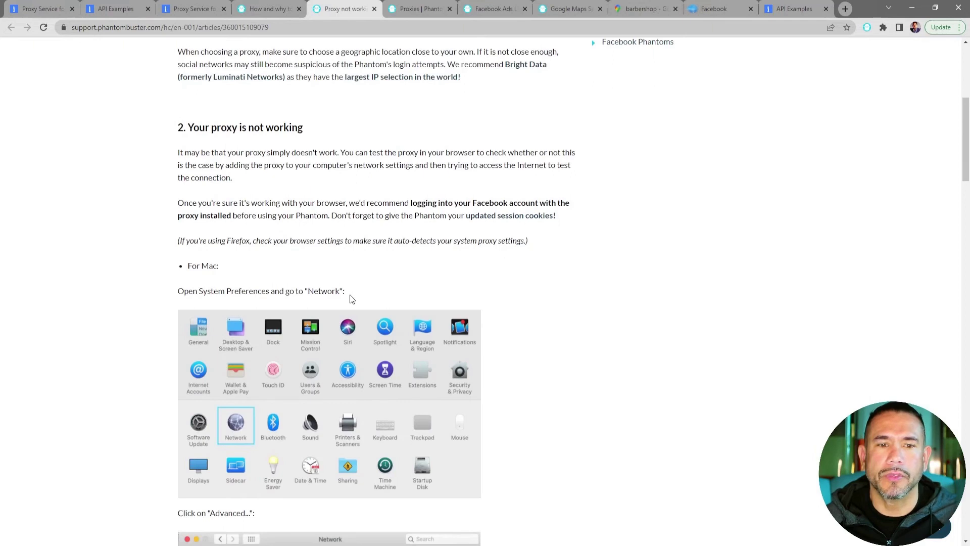
{"action": "scroll", "coordinate": [352, 299], "scroll_direction": "down", "scroll_amount": 1}
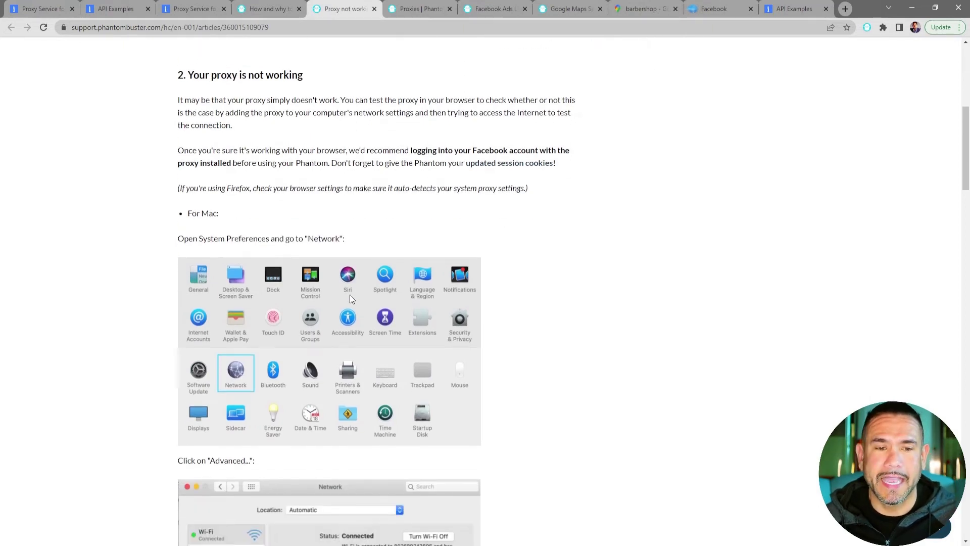
{"action": "scroll", "coordinate": [352, 299], "scroll_direction": "up", "scroll_amount": 4}
{"action": "scroll", "coordinate": [350, 297], "scroll_direction": "up", "scroll_amount": 3}
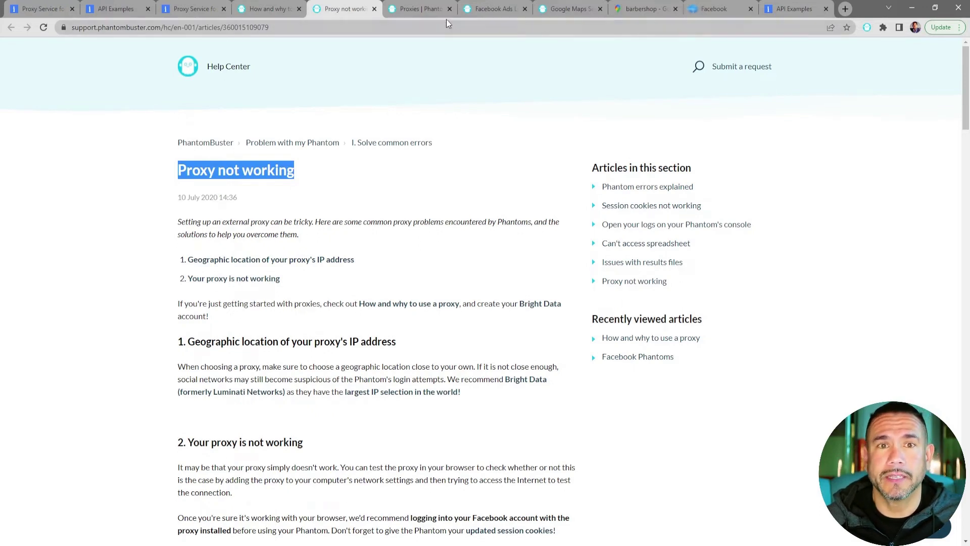
Step: Switch to PhantomBuster and start setting up the Google Maps Search Export Phantom from the store's Google category
{"action": "left_click", "coordinate": [417, 11]}
{"action": "scroll", "coordinate": [641, 103], "scroll_direction": "up", "scroll_amount": 1}
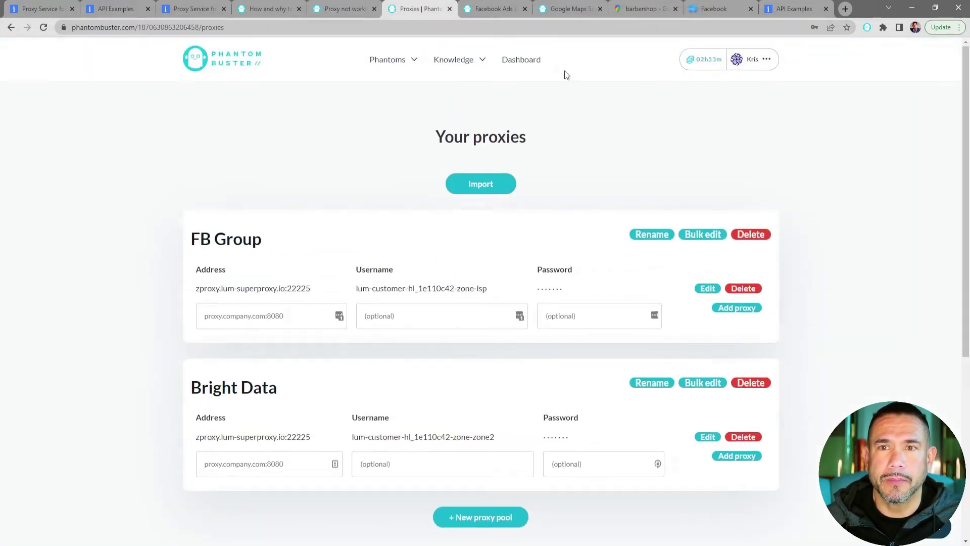
{"action": "left_click", "coordinate": [520, 60]}
{"action": "mouse_move", "coordinate": [394, 63]}
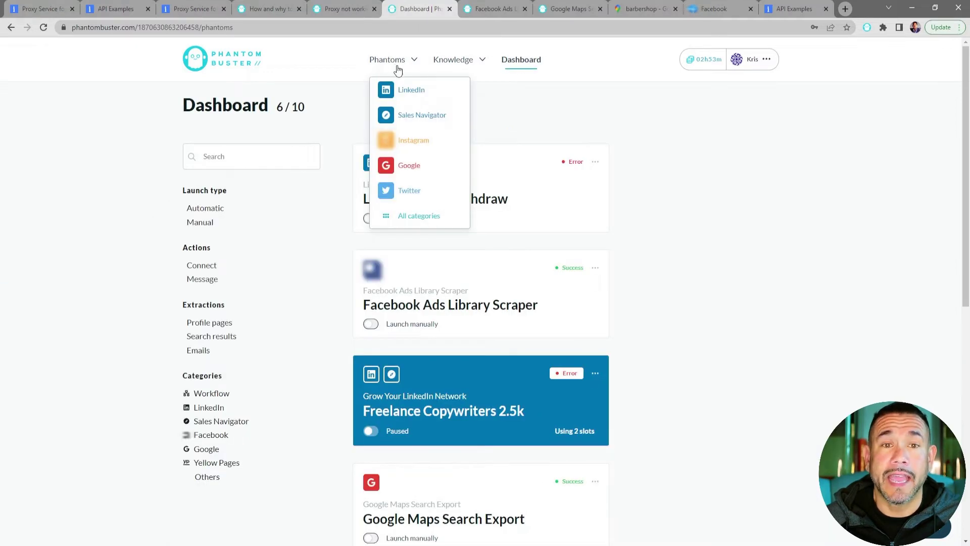
{"action": "left_click", "coordinate": [412, 216]}
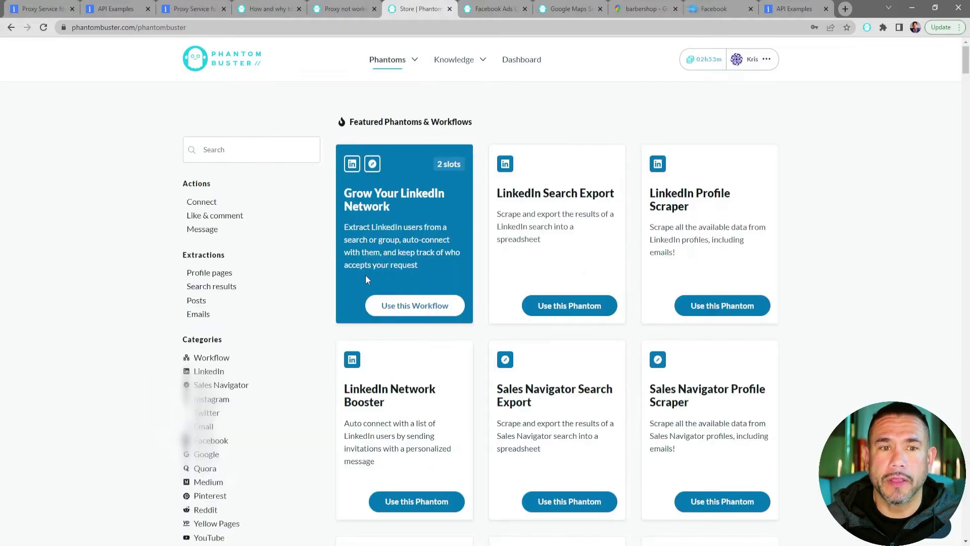
{"action": "left_click", "coordinate": [207, 454]}
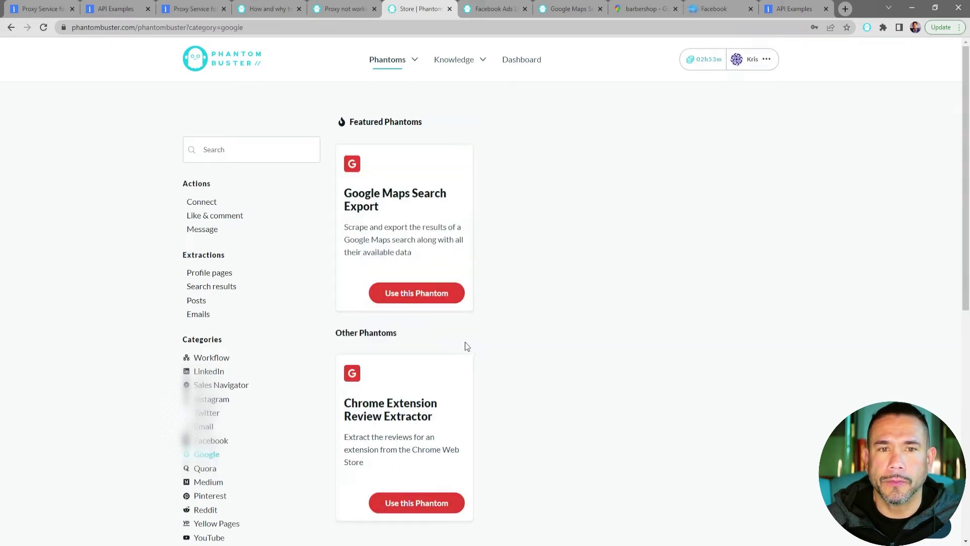
{"action": "left_click", "coordinate": [409, 299]}
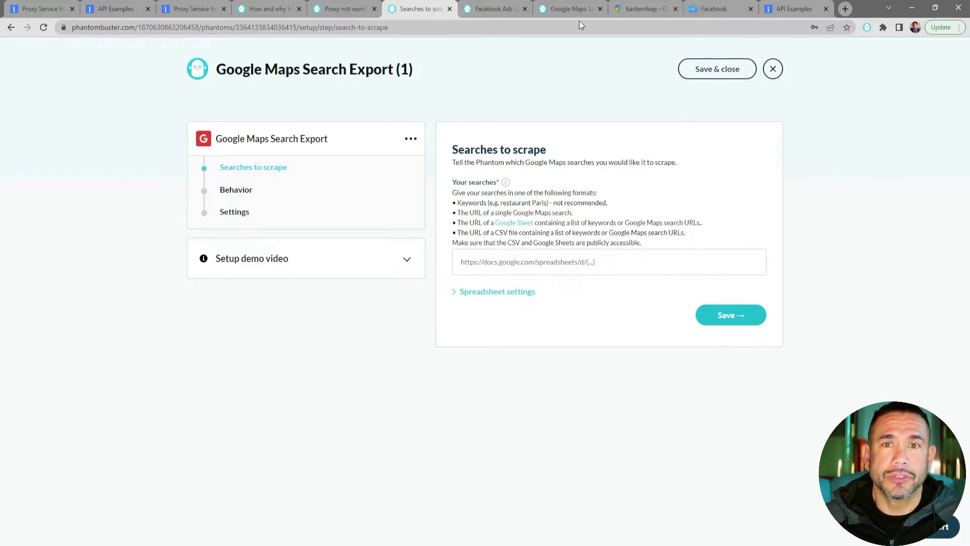
Step: Switch to Google Maps, zoom in on the barbershop search around central Bratislava and copy the search URL
{"action": "left_click", "coordinate": [653, 9]}
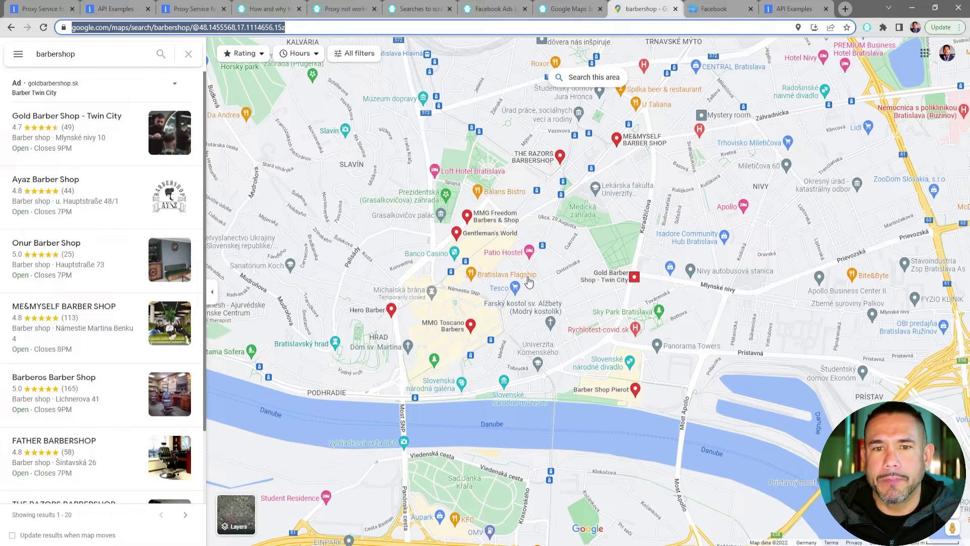
{"action": "mouse_move", "coordinate": [528, 281]}
{"action": "scroll", "coordinate": [528, 282], "scroll_direction": "up", "scroll_amount": 1}
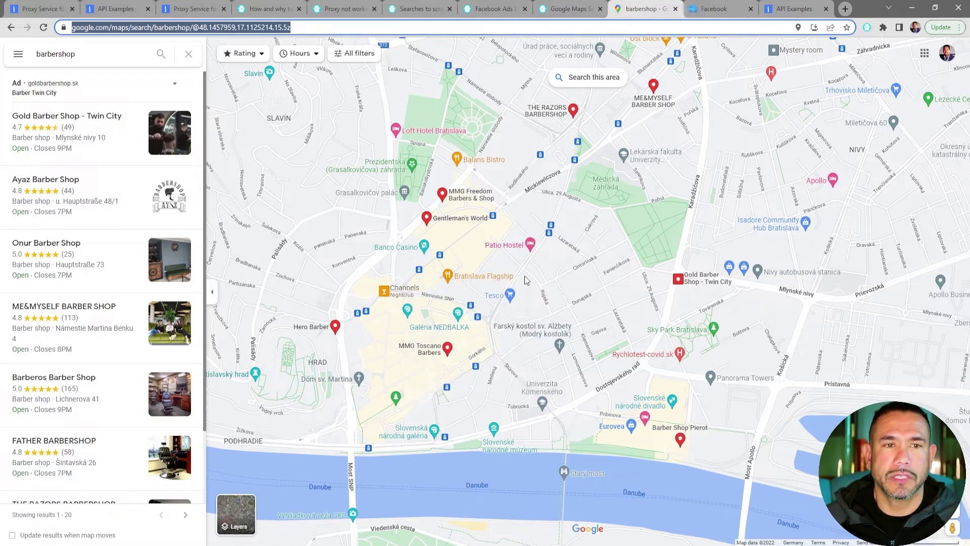
{"action": "left_click", "coordinate": [312, 26]}
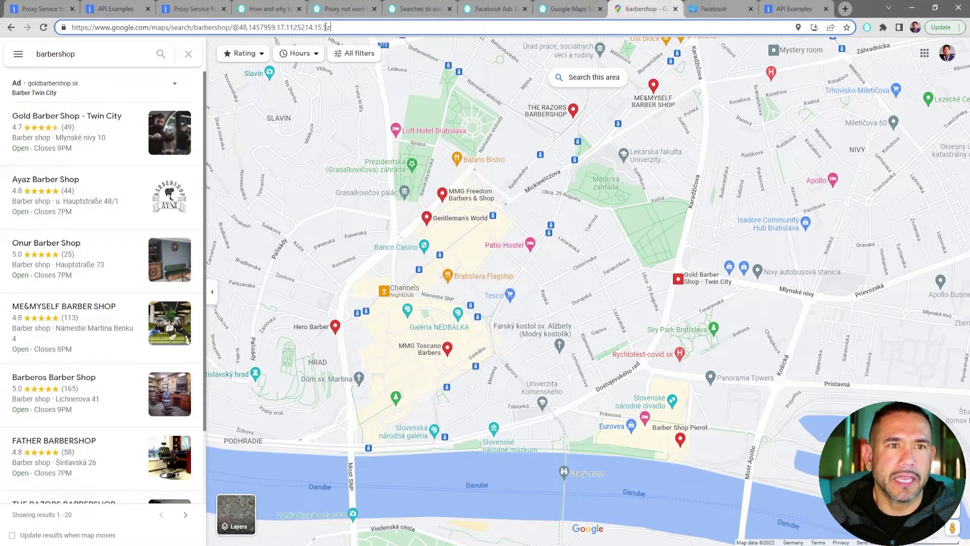
{"action": "left_click_drag", "start_coordinate": [329, 27], "coordinate": [71, 29]}
{"action": "key", "text": "ctrl+c"}
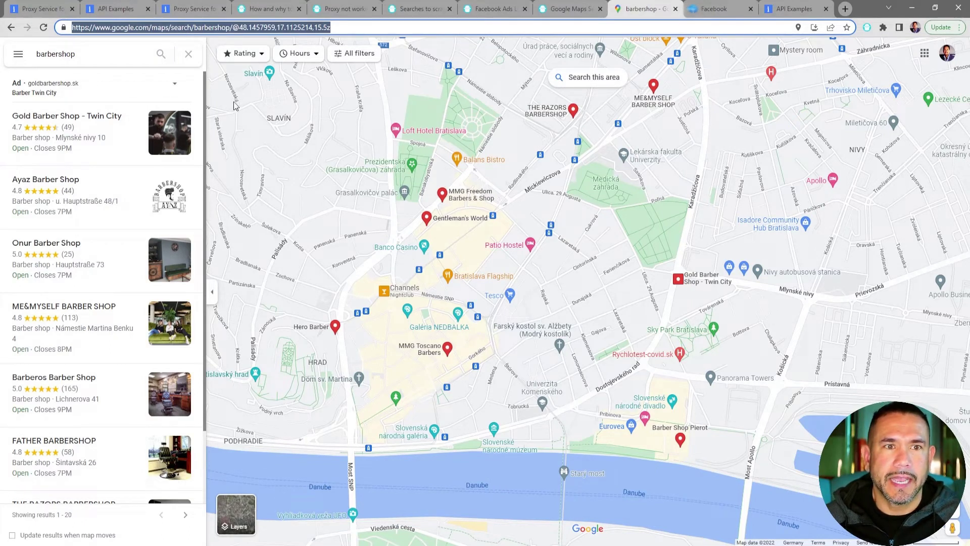
Step: Return to the Phantom setup, paste the barbershop Google Maps URL as the search to scrape and save it
{"action": "left_click", "coordinate": [422, 9]}
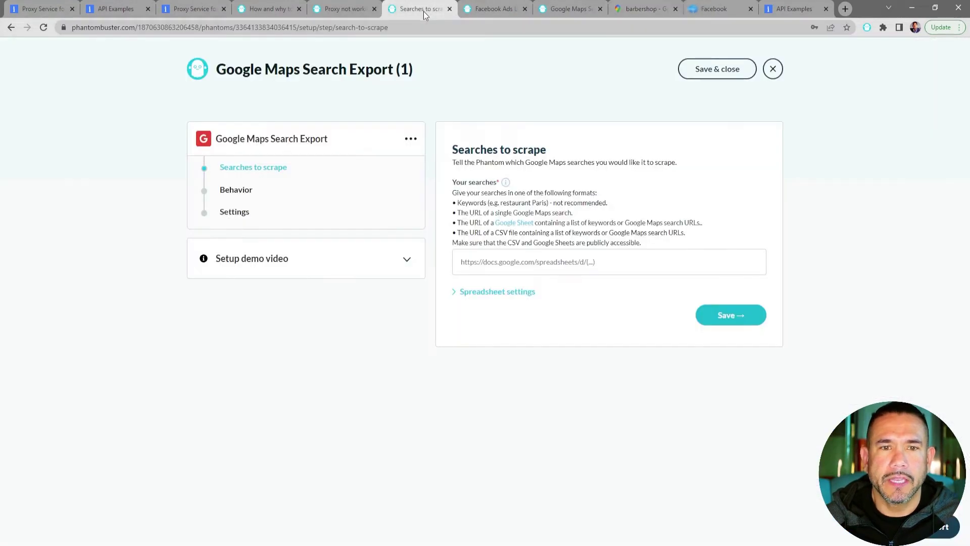
{"action": "left_click", "coordinate": [492, 262]}
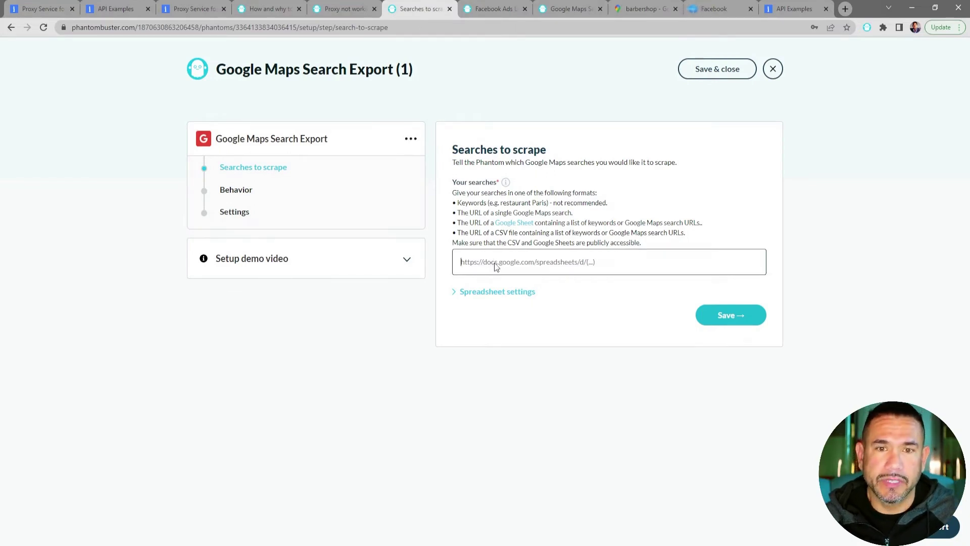
{"action": "key", "text": "ctrl+v"}
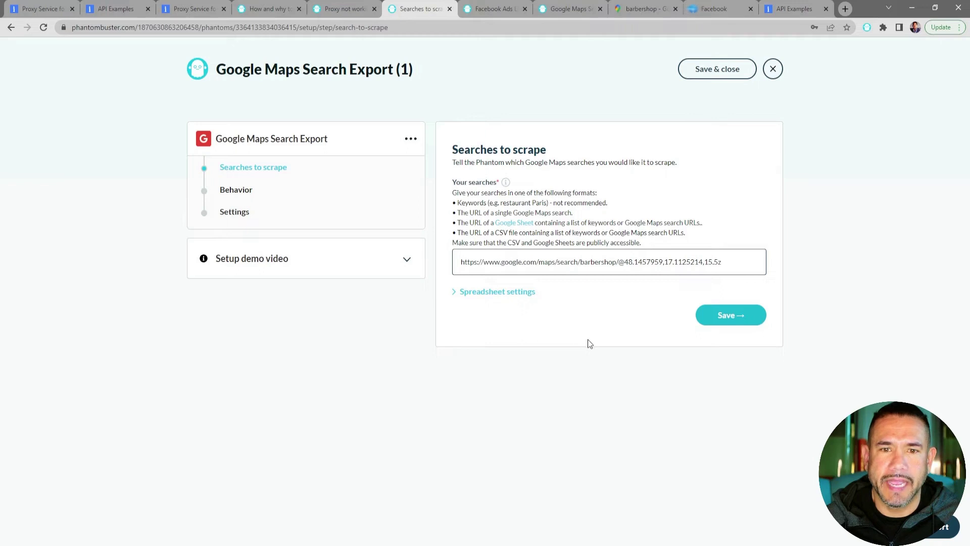
{"action": "left_click", "coordinate": [495, 299]}
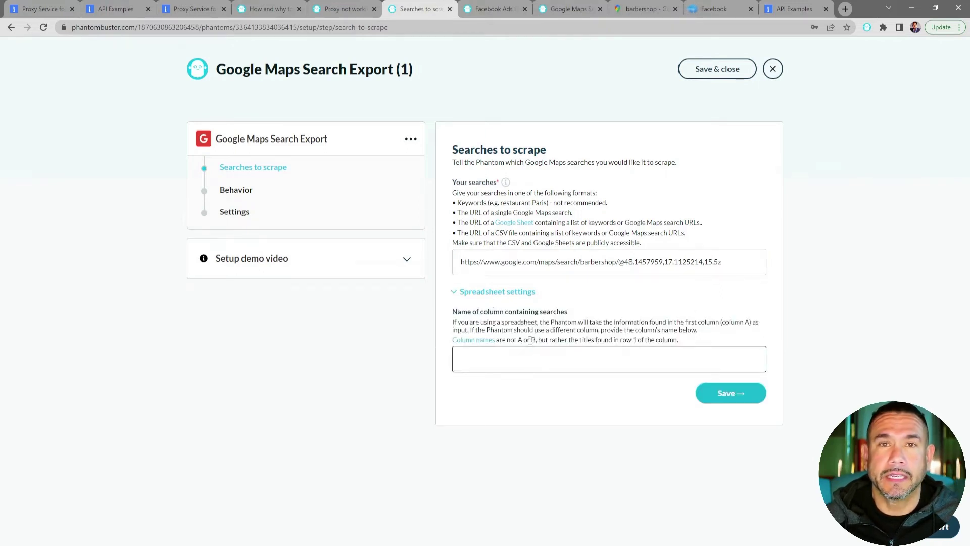
{"action": "left_click", "coordinate": [513, 295]}
{"action": "left_click", "coordinate": [733, 316]}
Step: Set the number of results to scrape per search to 10, leaving the browser language and spreadsheet rows at their defaults
{"action": "left_click", "coordinate": [495, 210]}
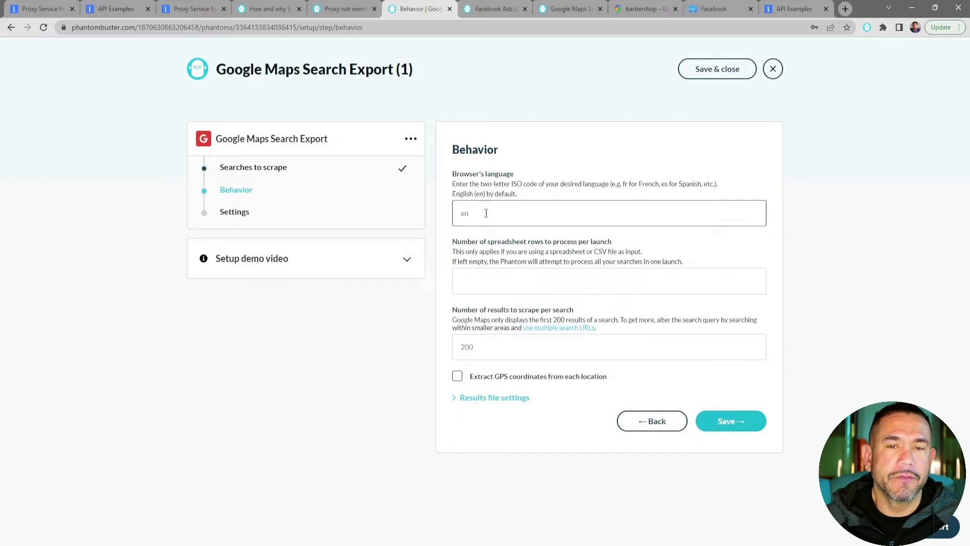
{"action": "left_click", "coordinate": [496, 282]}
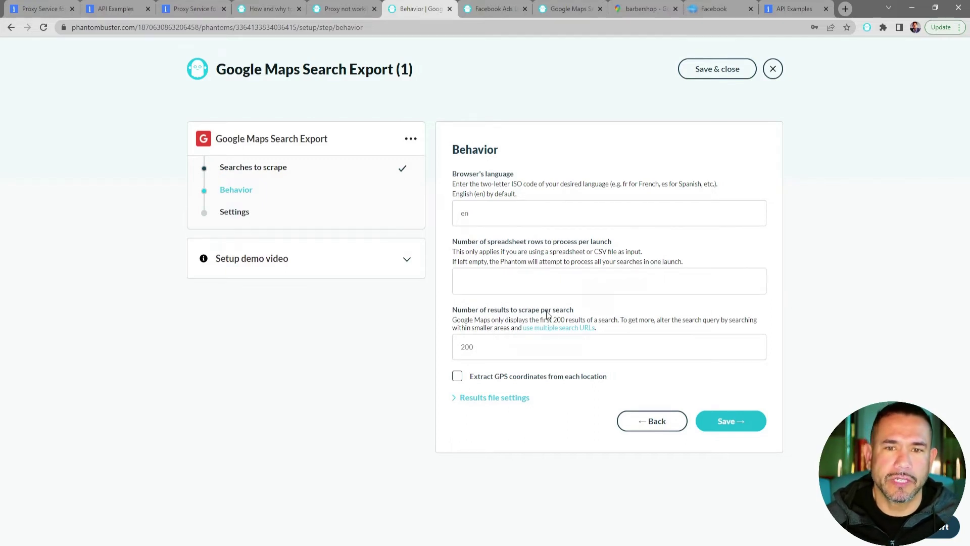
{"action": "left_click", "coordinate": [511, 338]}
{"action": "type", "text": "10"}
{"action": "key", "text": "ctrl+a"}
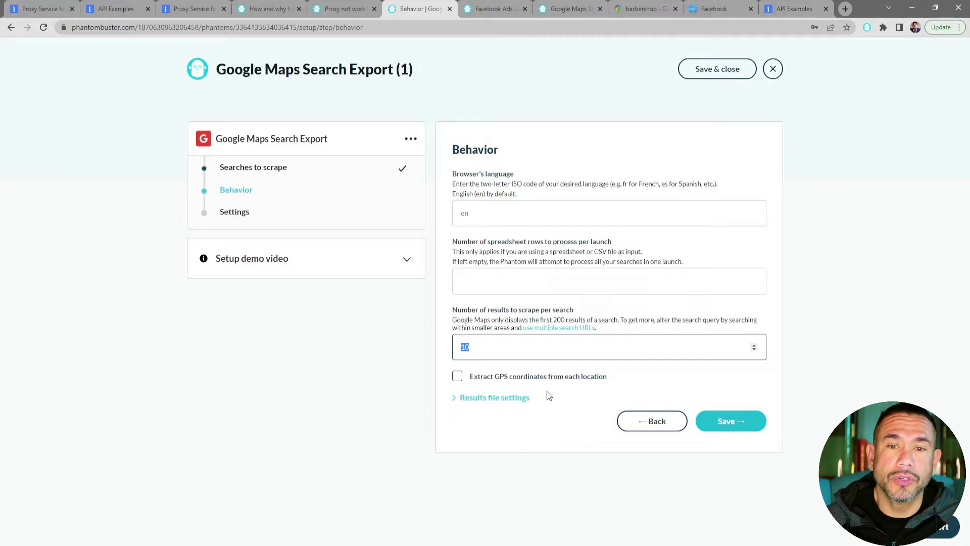
{"action": "left_click", "coordinate": [558, 430]}
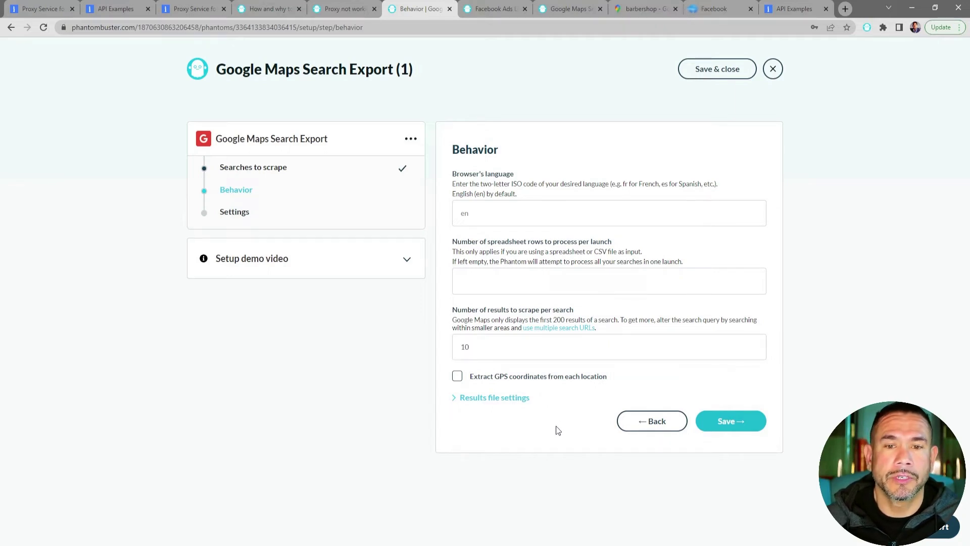
Step: Expand the results file settings, leave the file name and fields to keep blank, and save the behavior settings
{"action": "left_click", "coordinate": [512, 399]}
{"action": "scroll", "coordinate": [588, 412], "scroll_direction": "down", "scroll_amount": 2}
{"action": "left_click", "coordinate": [451, 393]}
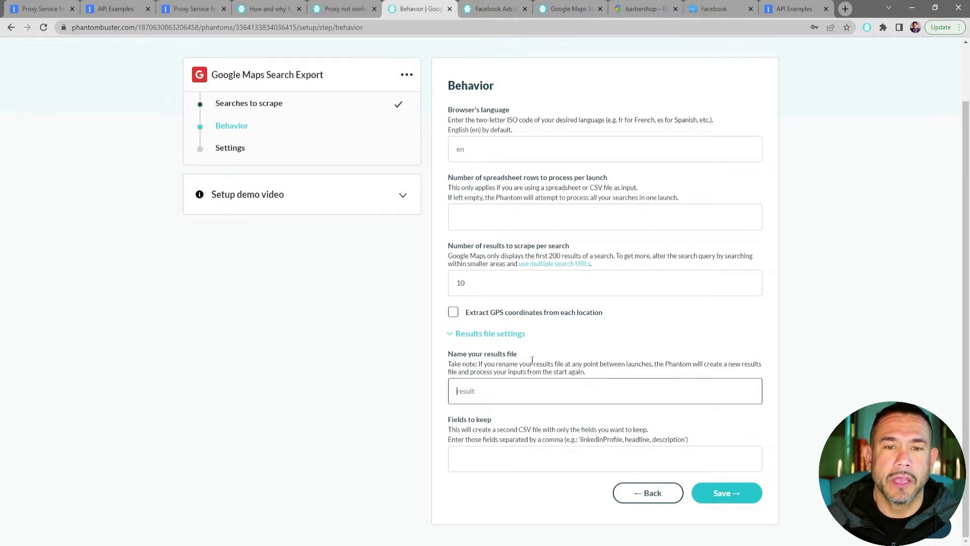
{"action": "left_click", "coordinate": [561, 347]}
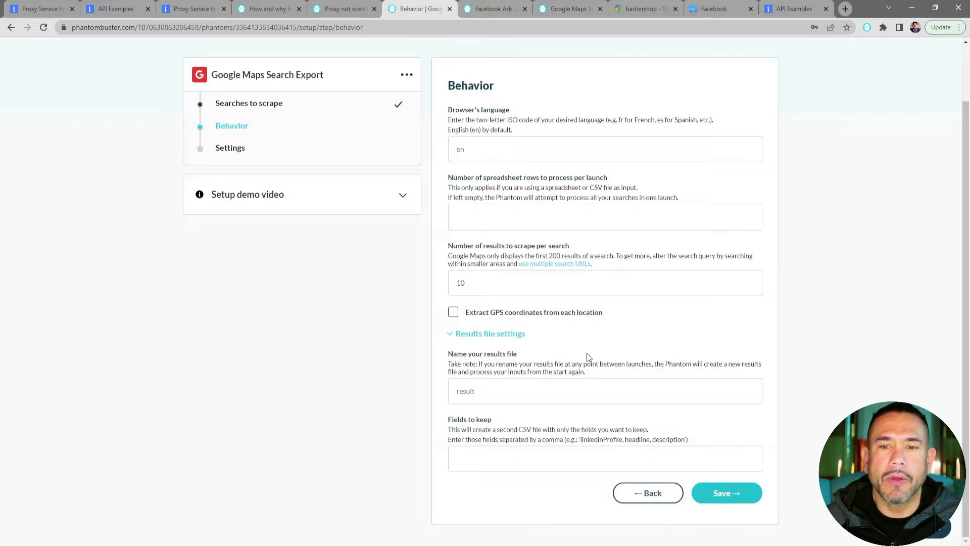
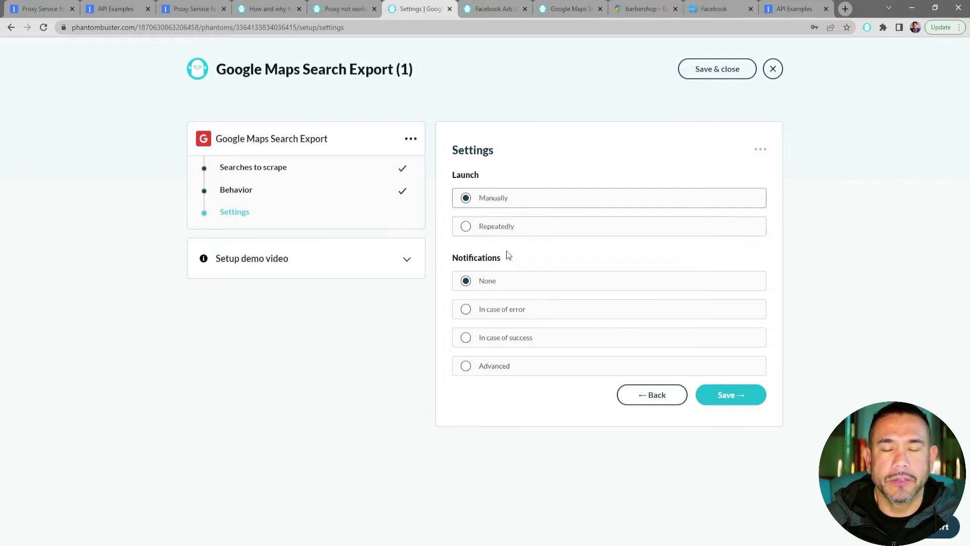
Step: Set the Phantom's notifications to "In case of error" and show its advanced settings
{"action": "left_click", "coordinate": [468, 312]}
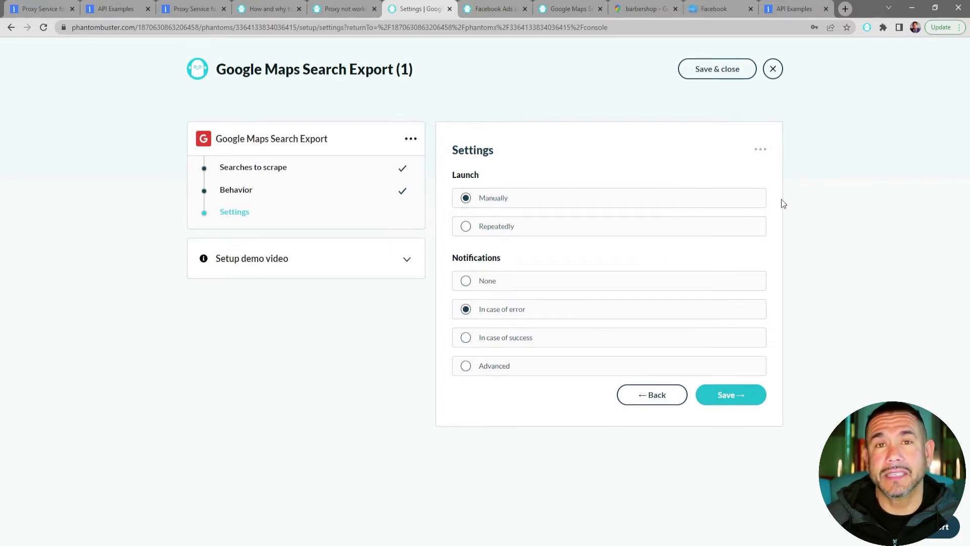
{"action": "left_click", "coordinate": [762, 151]}
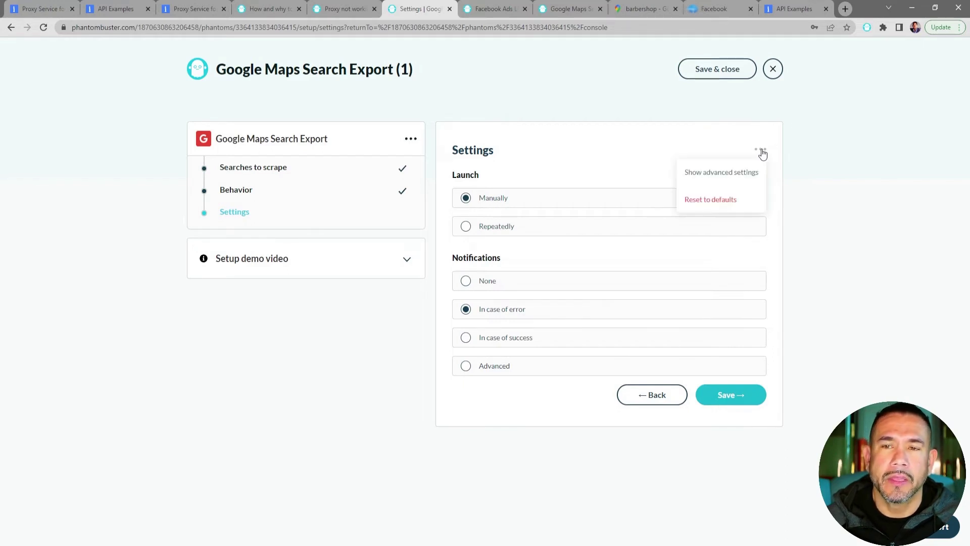
{"action": "left_click", "coordinate": [776, 178]}
{"action": "left_click", "coordinate": [762, 152]}
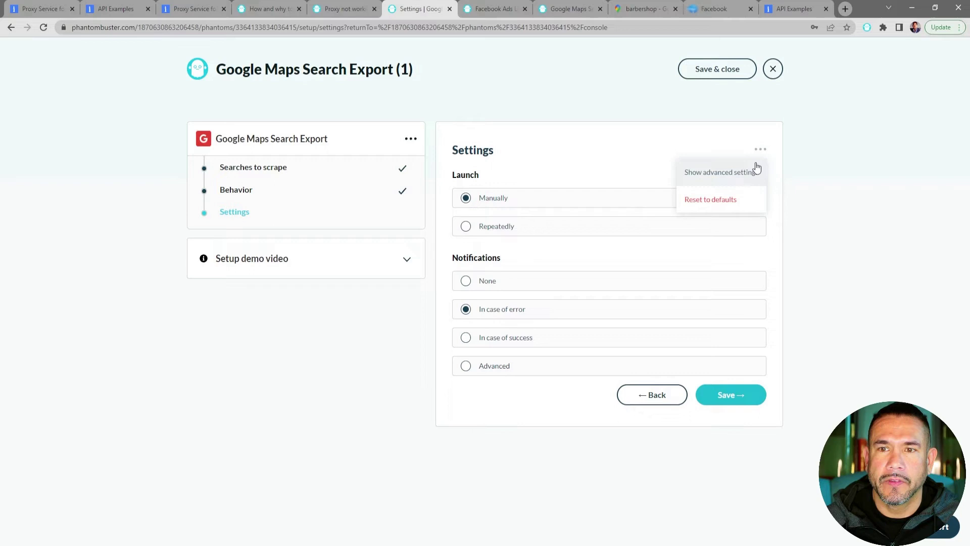
{"action": "left_click", "coordinate": [742, 177]}
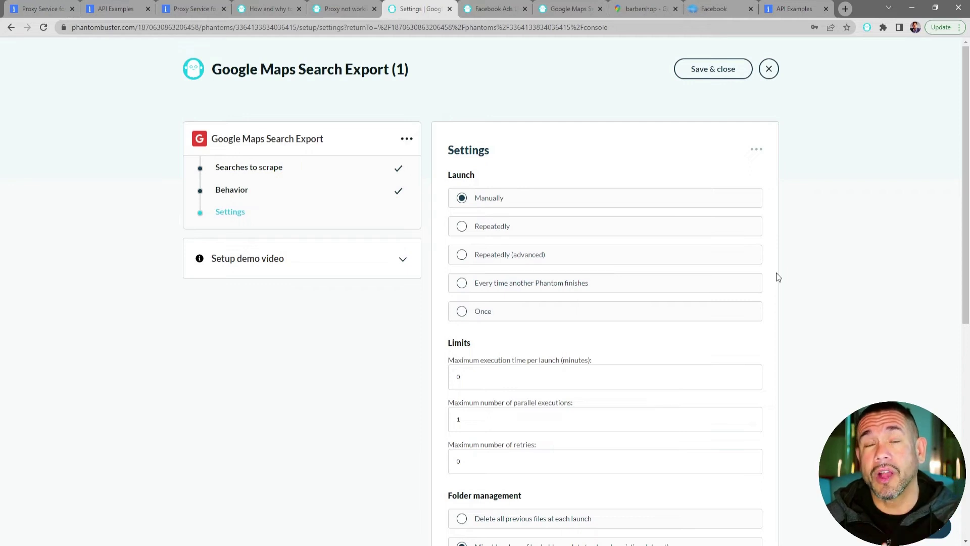
Step: Set the Phantom's proxy to "Random proxy from pool" using the Bright Data pool and save the settings
{"action": "scroll", "coordinate": [778, 276], "scroll_direction": "down", "scroll_amount": 1}
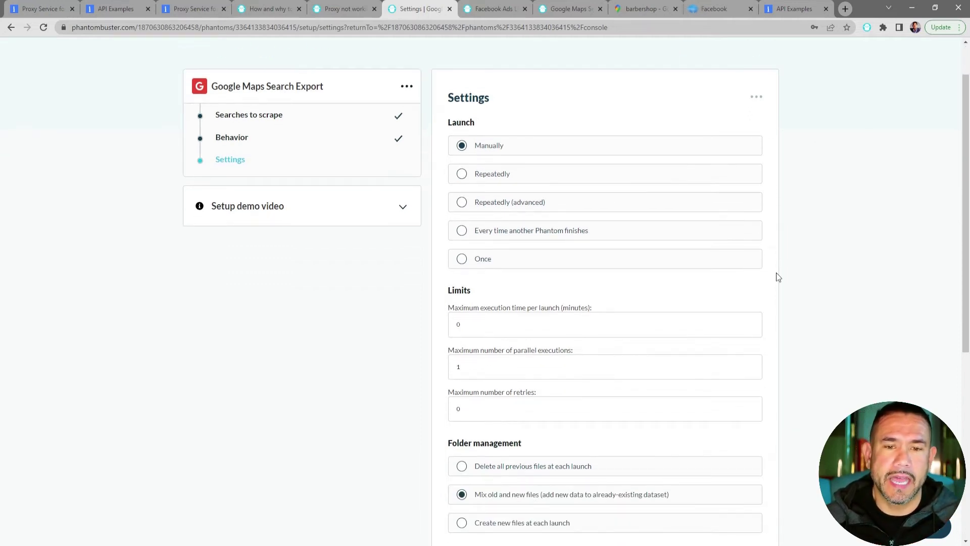
{"action": "scroll", "coordinate": [768, 272], "scroll_direction": "down", "scroll_amount": 6}
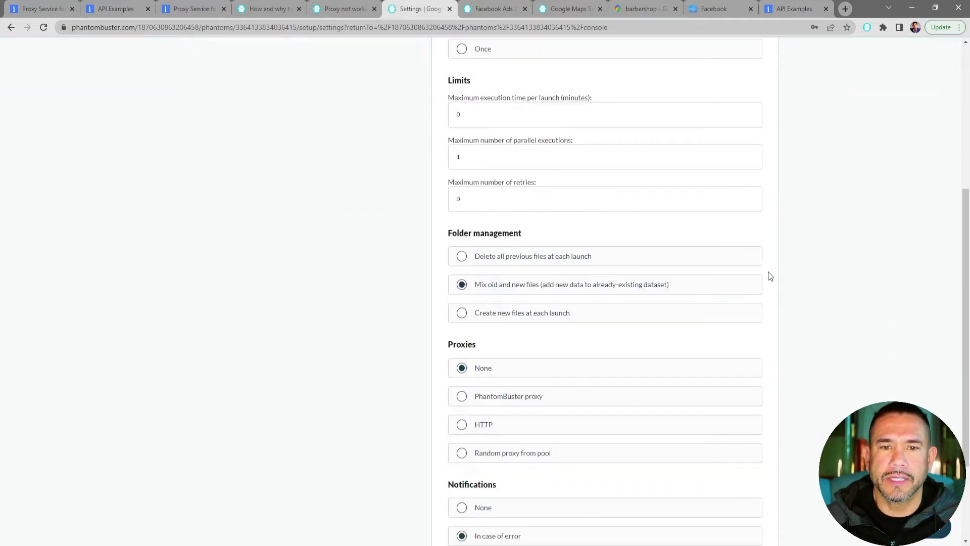
{"action": "scroll", "coordinate": [768, 276], "scroll_direction": "down", "scroll_amount": 1}
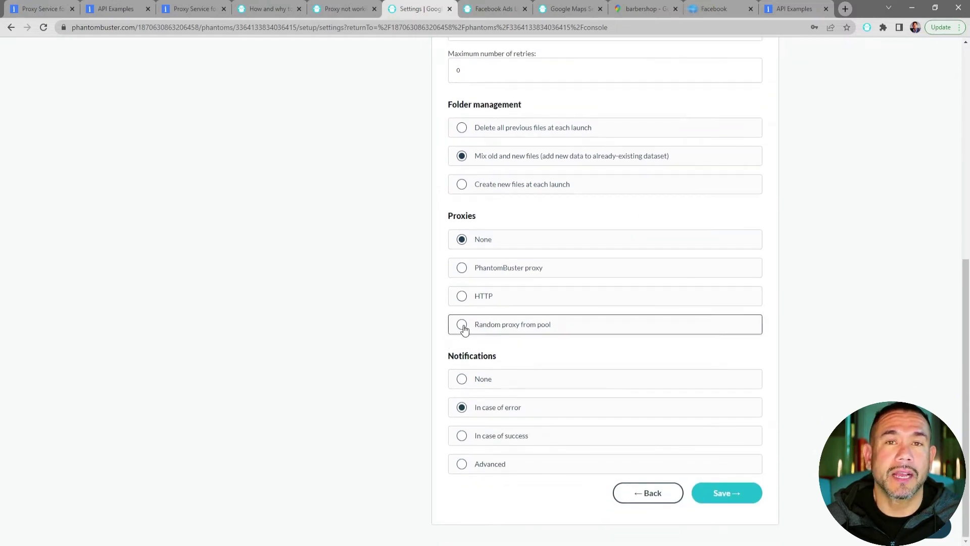
{"action": "left_click", "coordinate": [462, 327]}
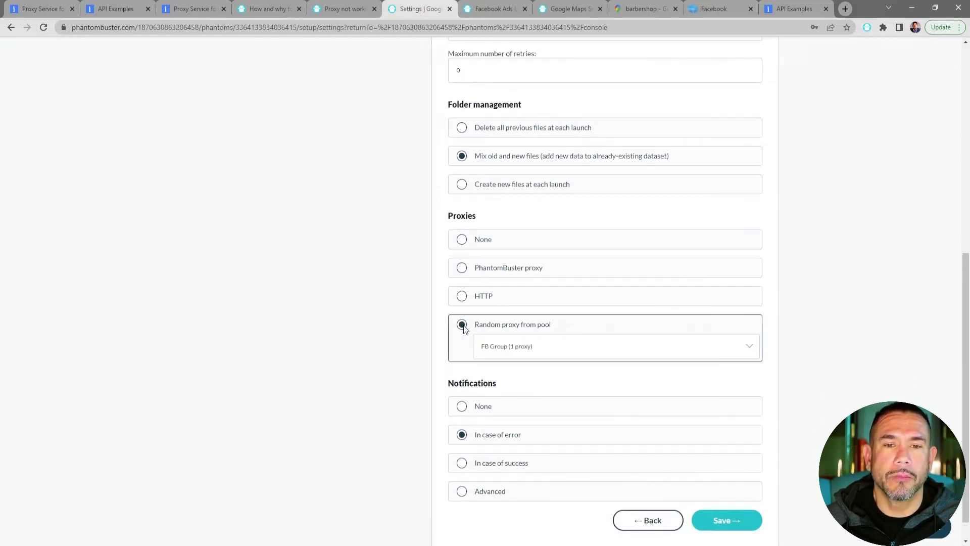
{"action": "left_click", "coordinate": [750, 349]}
{"action": "left_click", "coordinate": [582, 374]}
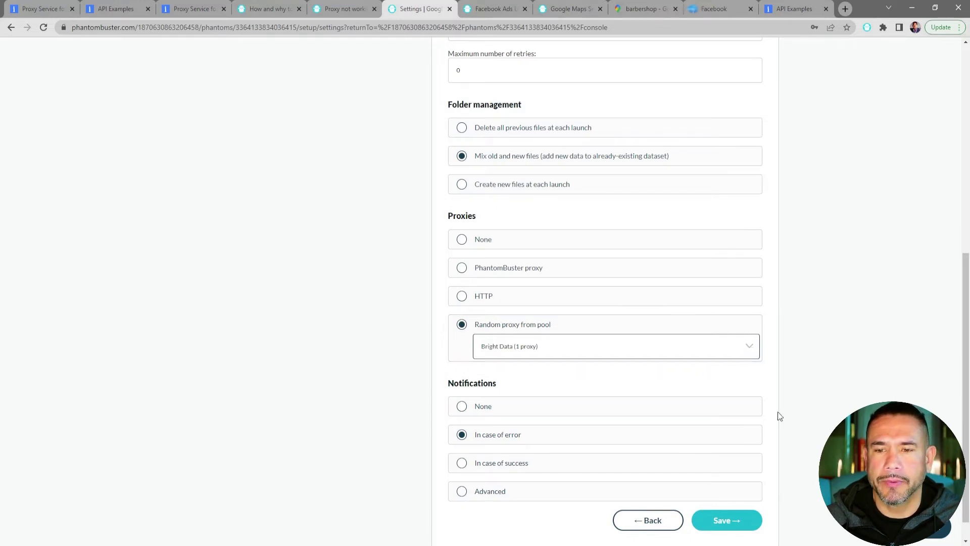
{"action": "left_click", "coordinate": [731, 521]}
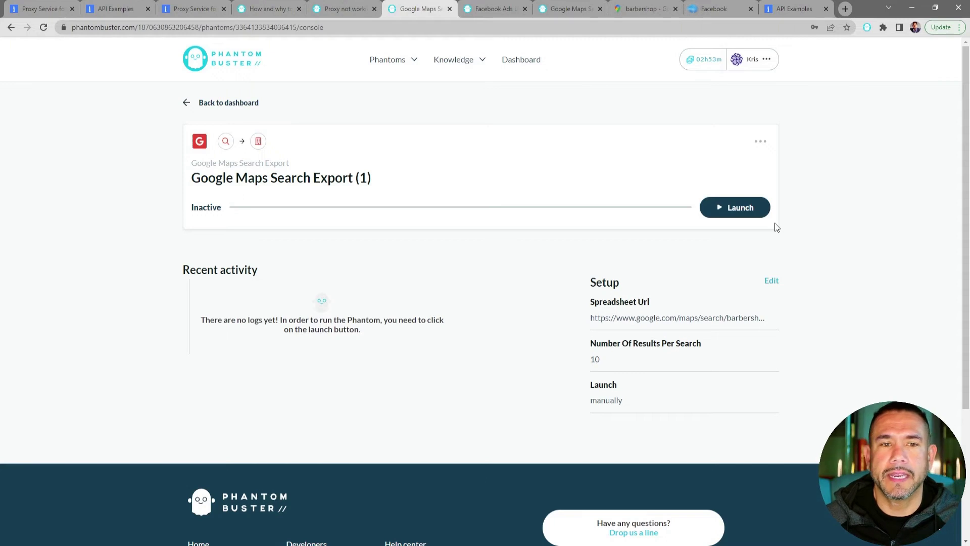
Step: Launch the Google Maps Search Export Phantom, preview the extracted places in result.csv and close the preview
{"action": "left_click", "coordinate": [734, 212]}
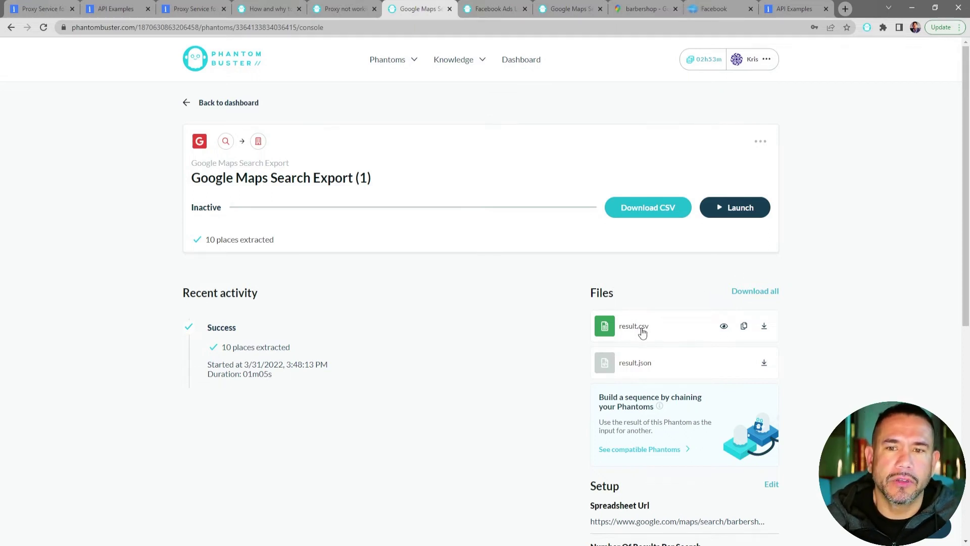
{"action": "left_click", "coordinate": [724, 327]}
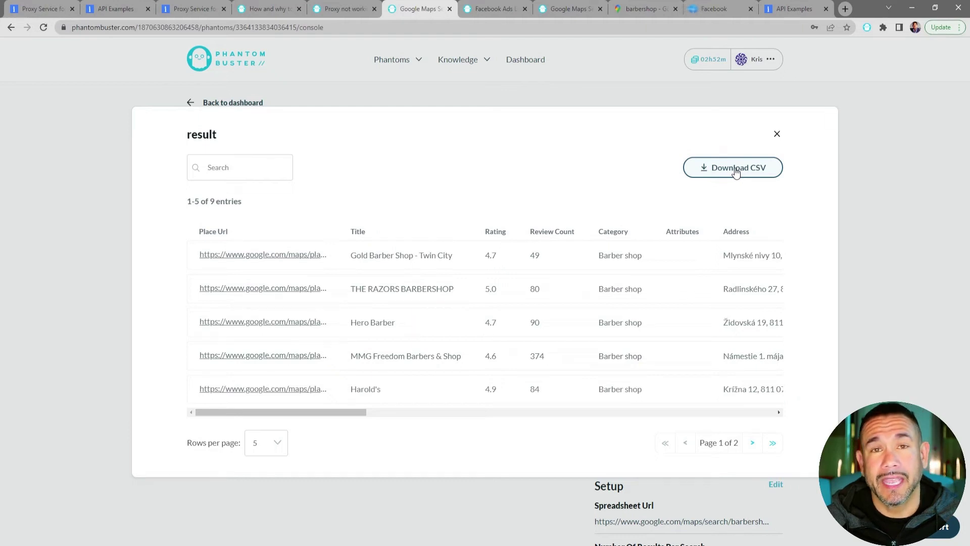
{"action": "left_click", "coordinate": [777, 134]}
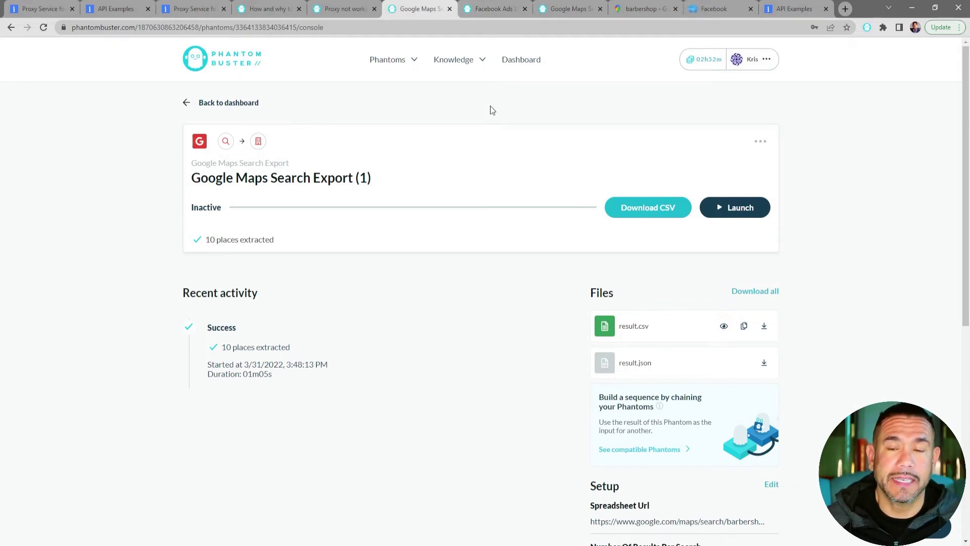
Step: Browse all Phantom categories, filter the store to Facebook and start using the Facebook Ads Library Scraper
{"action": "mouse_move", "coordinate": [377, 65]}
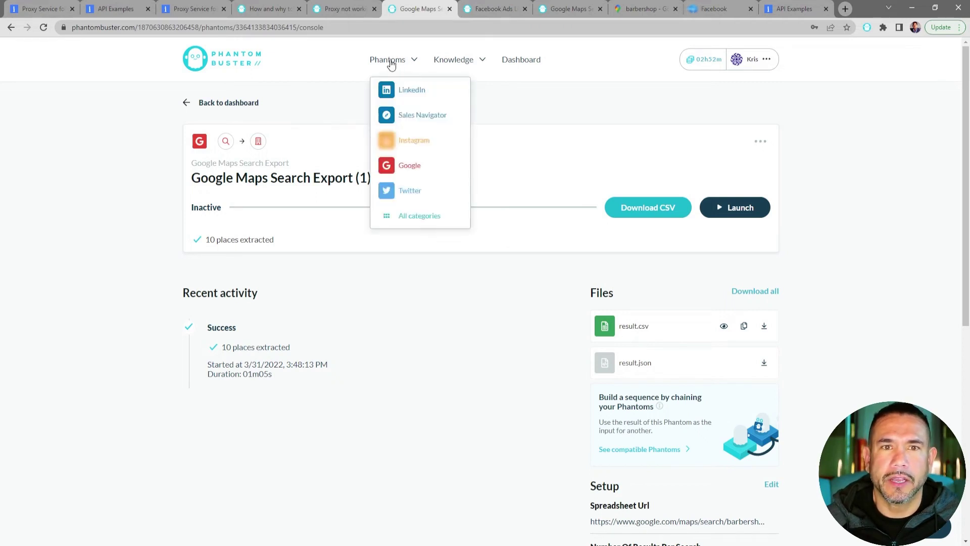
{"action": "left_click", "coordinate": [408, 221]}
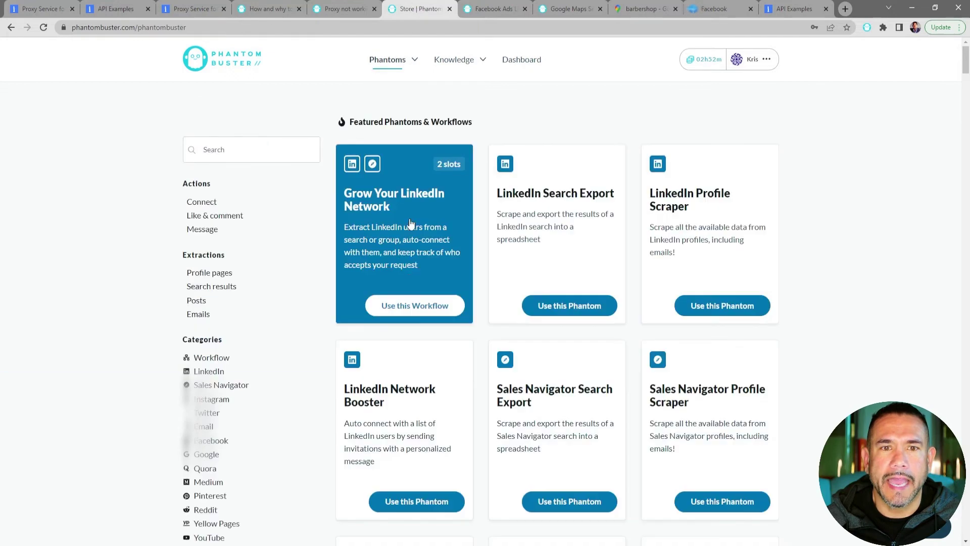
{"action": "scroll", "coordinate": [213, 404], "scroll_direction": "down", "scroll_amount": 2}
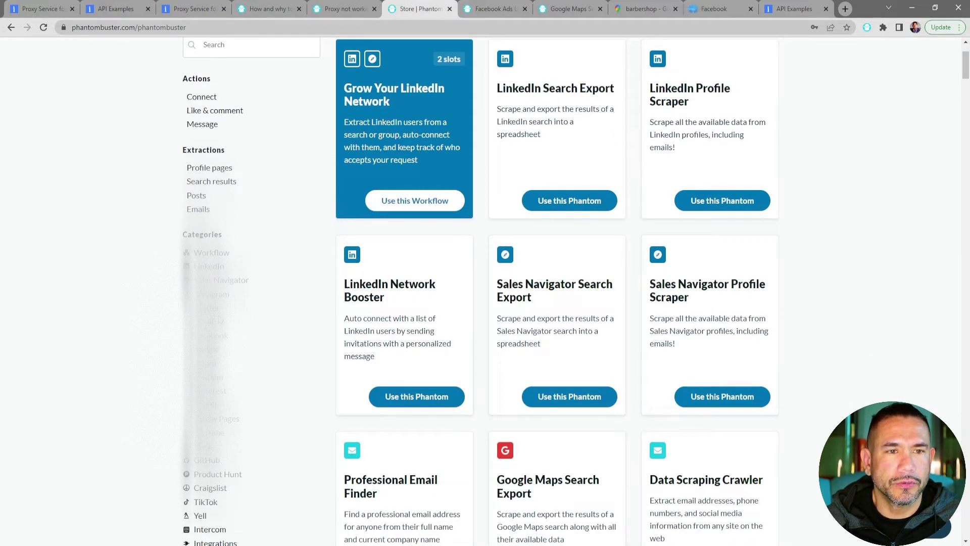
{"action": "left_click", "coordinate": [212, 335]}
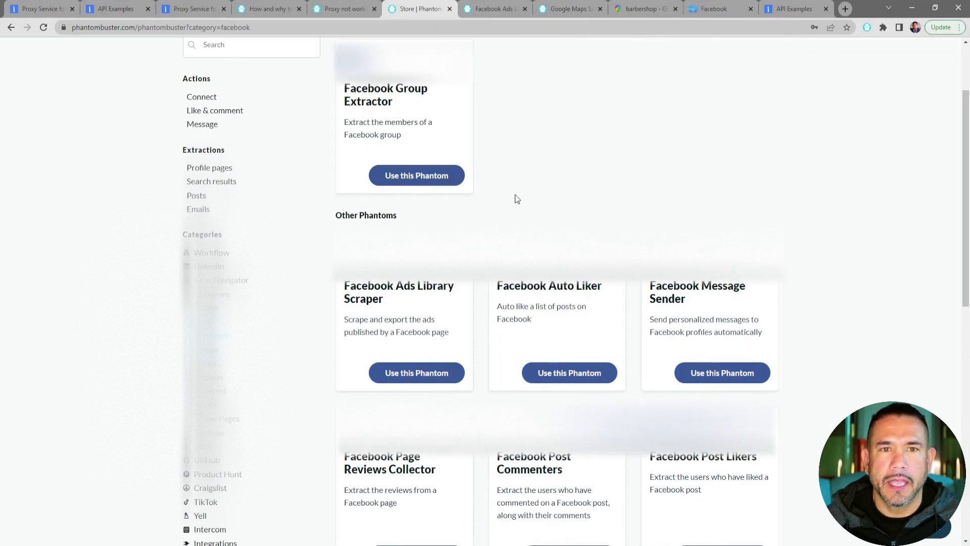
{"action": "scroll", "coordinate": [516, 199], "scroll_direction": "up", "scroll_amount": 2}
{"action": "scroll", "coordinate": [516, 198], "scroll_direction": "down", "scroll_amount": 1}
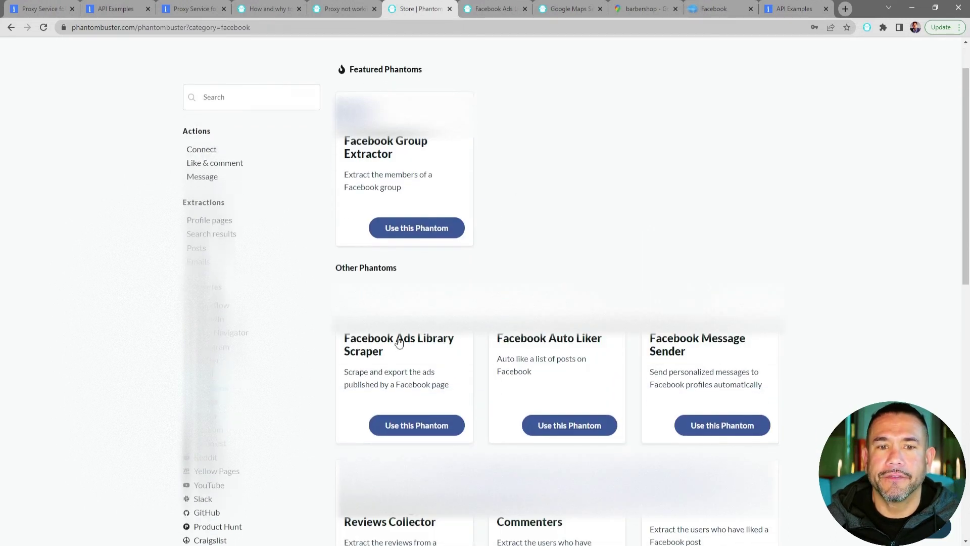
{"action": "left_click", "coordinate": [408, 429]}
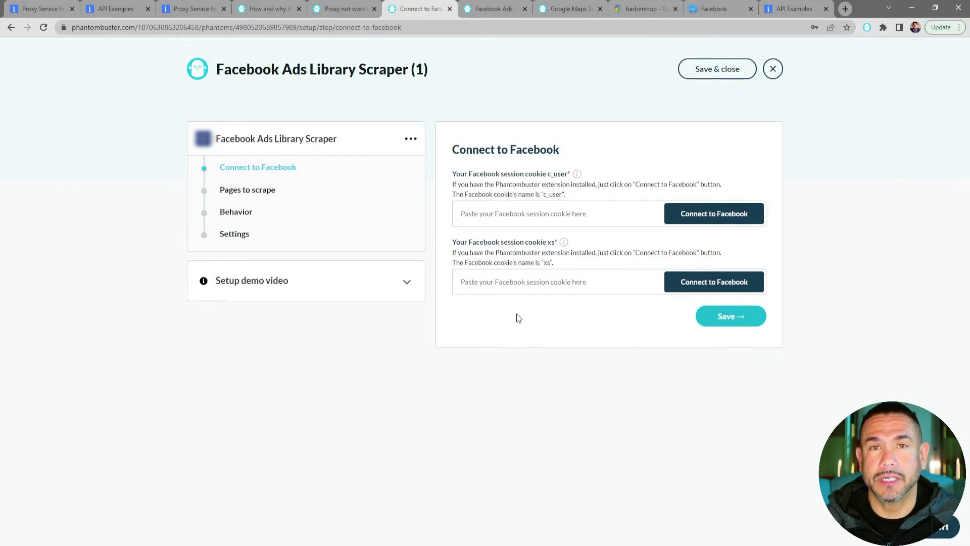
Step: Connect the Phantom to Facebook to fill in the c_user and xs session cookies, and save the connection
{"action": "left_click", "coordinate": [710, 215]}
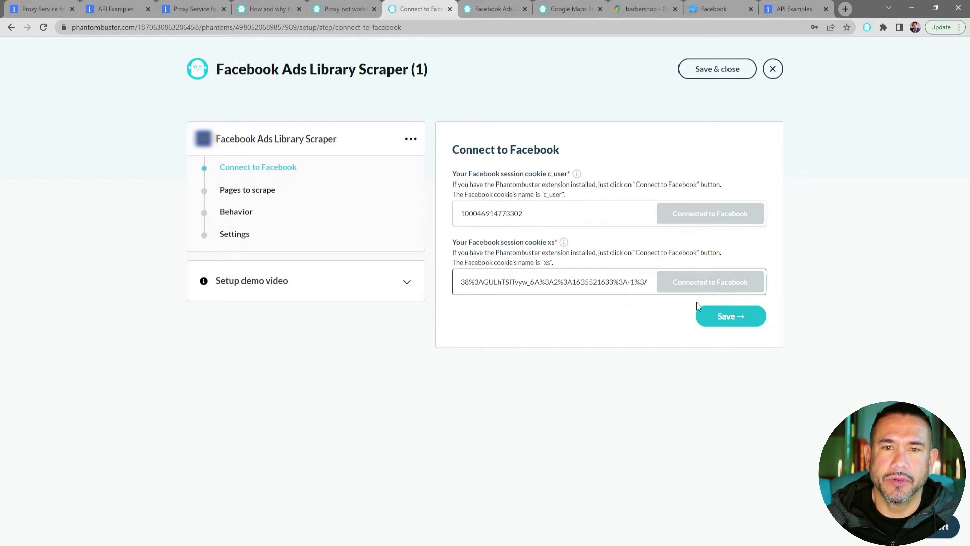
{"action": "left_click", "coordinate": [734, 319]}
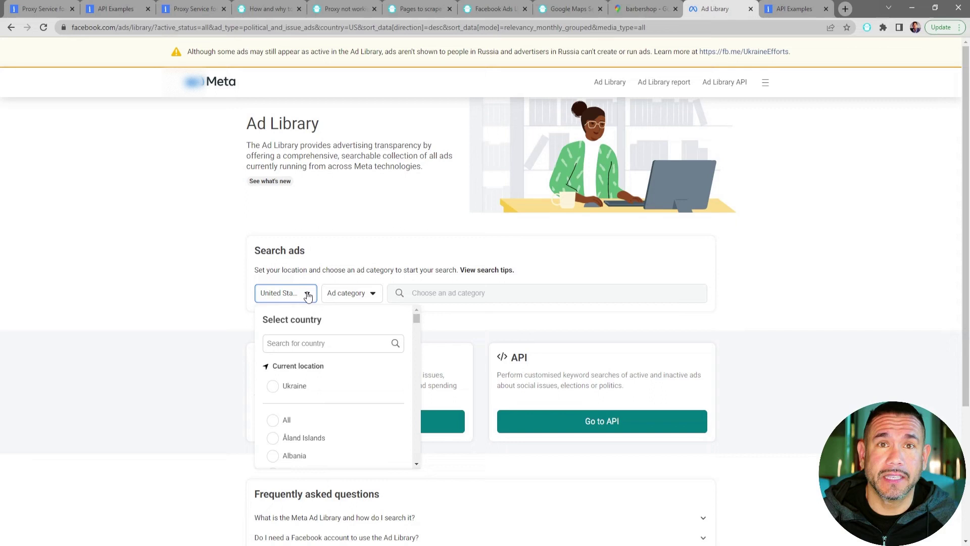
Step: In the Meta Ad Library, set the ad category to All ads and run the recent search "fitness and weight loss"
{"action": "left_click", "coordinate": [326, 257]}
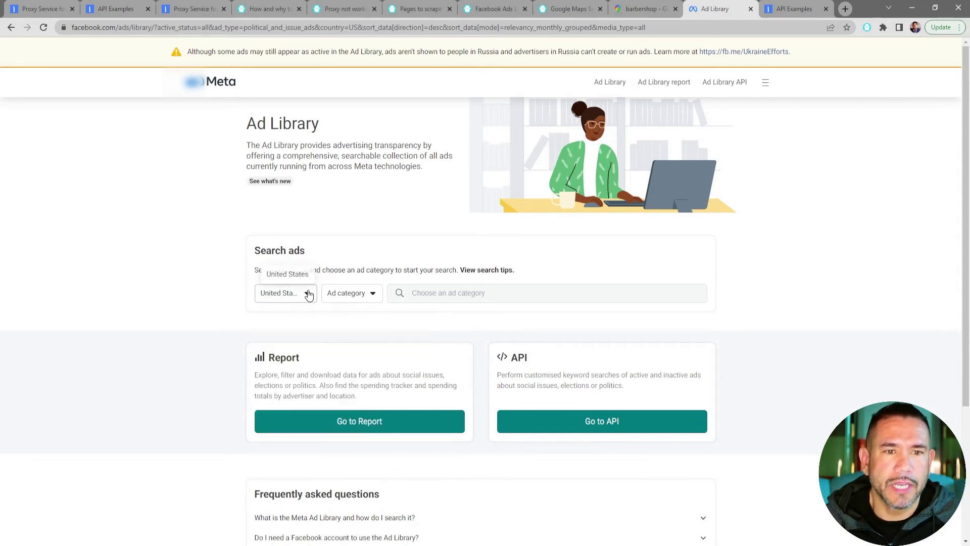
{"action": "left_click", "coordinate": [372, 297]}
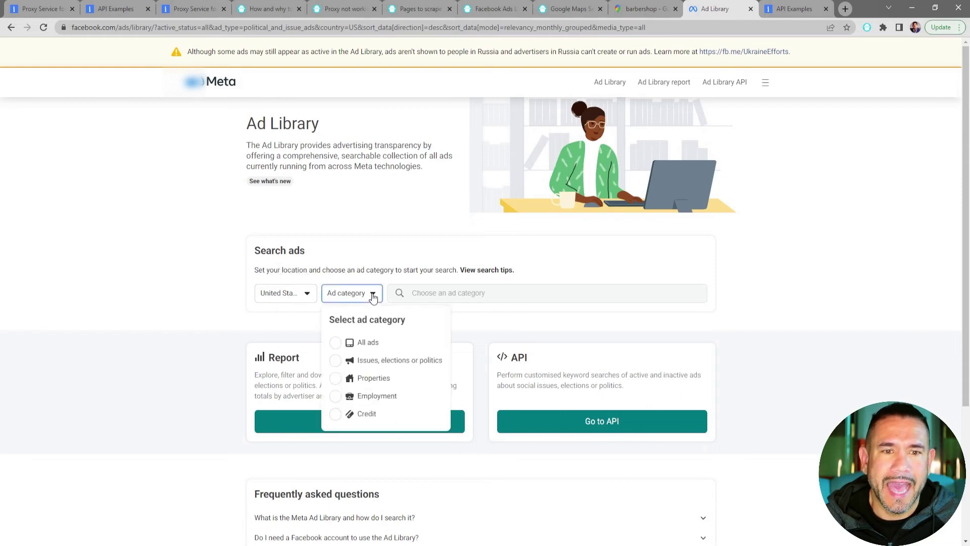
{"action": "left_click", "coordinate": [337, 343]}
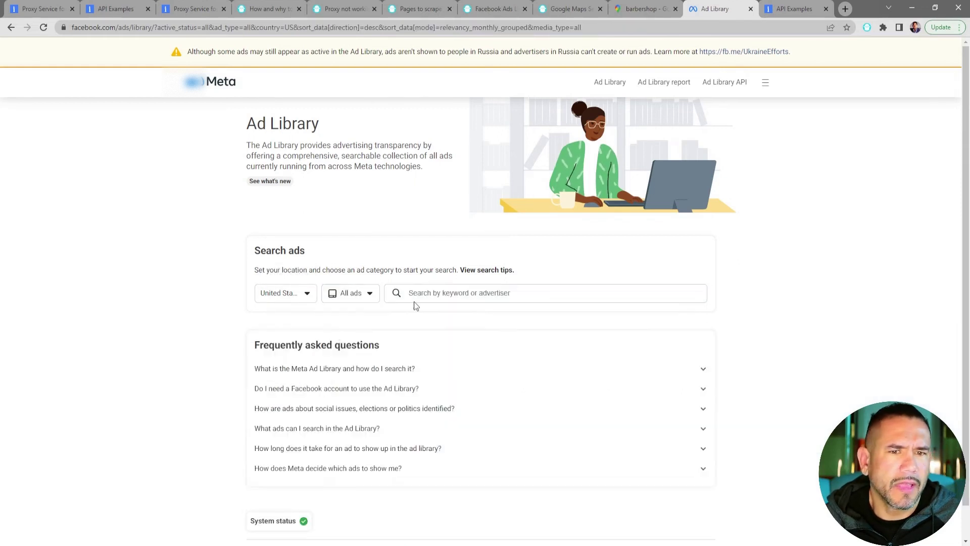
{"action": "left_click", "coordinate": [459, 292]}
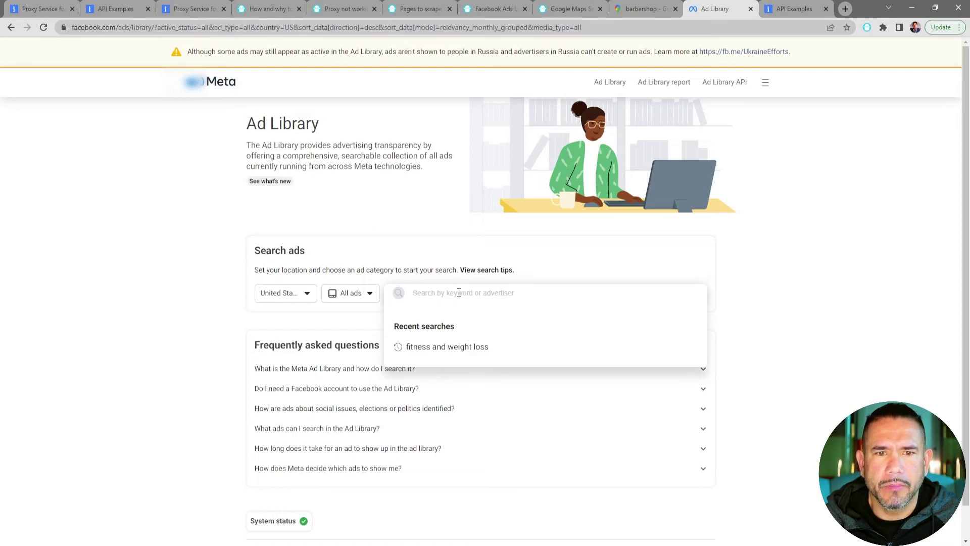
{"action": "left_click", "coordinate": [454, 346]}
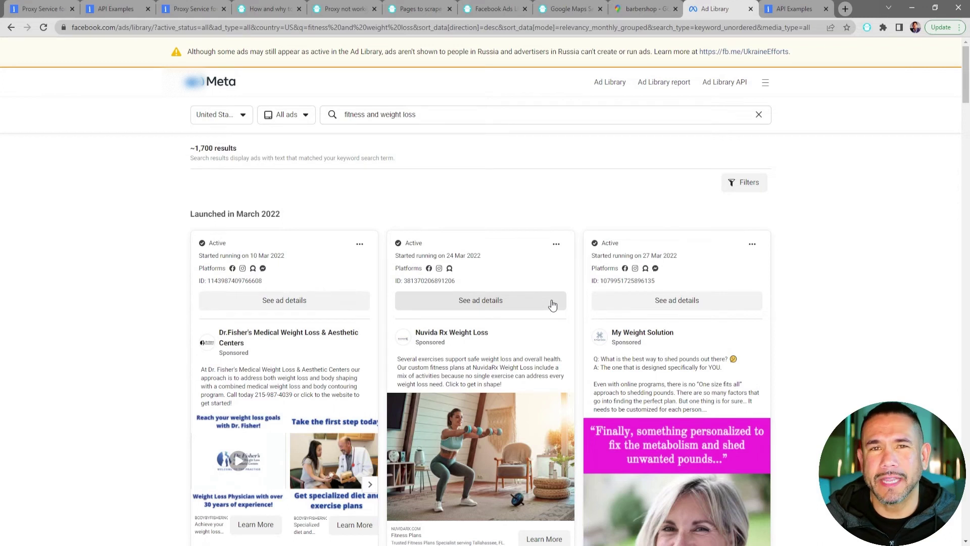
{"action": "left_click_drag", "start_coordinate": [196, 146], "coordinate": [215, 146]}
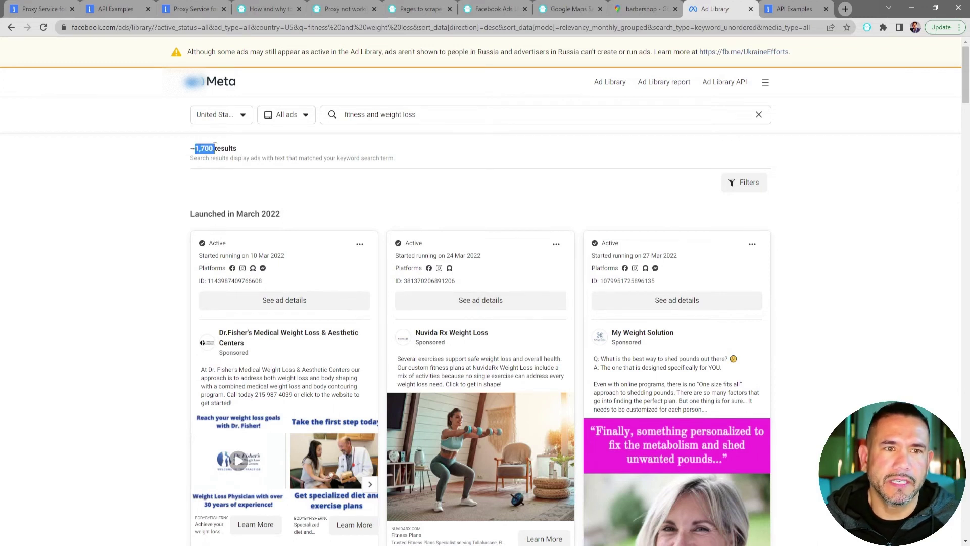
Step: In the ad search filters, set the platform to Instagram and the media type to Videos
{"action": "left_click", "coordinate": [734, 186]}
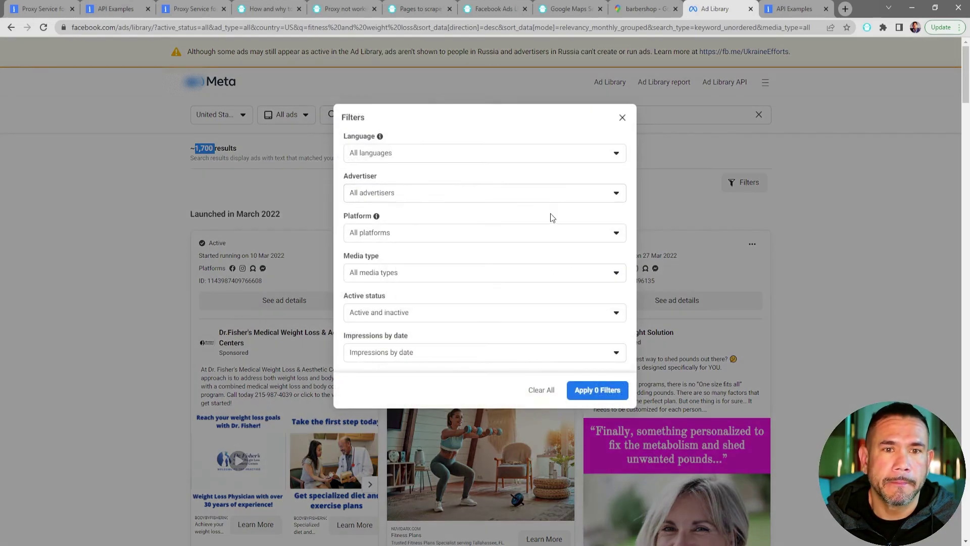
{"action": "left_click", "coordinate": [576, 235]}
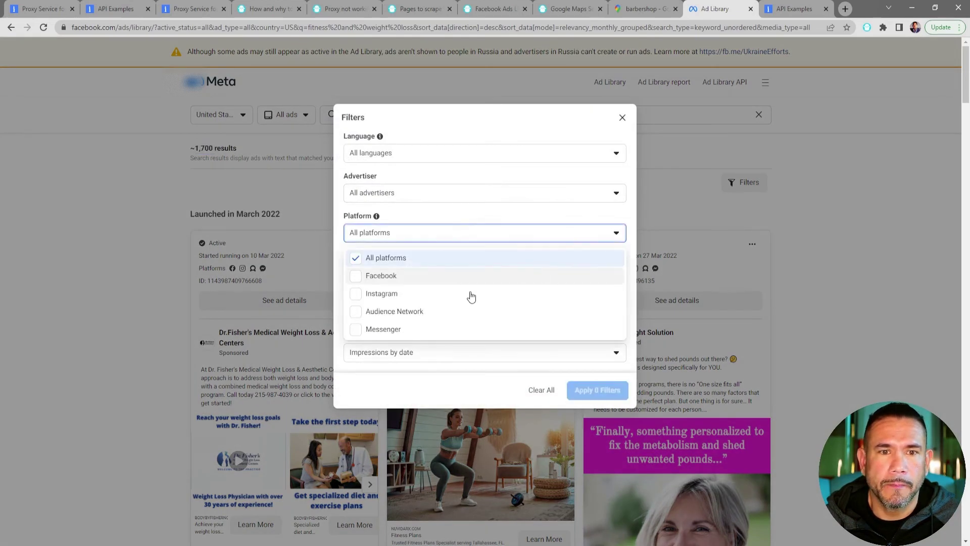
{"action": "left_click", "coordinate": [380, 294]}
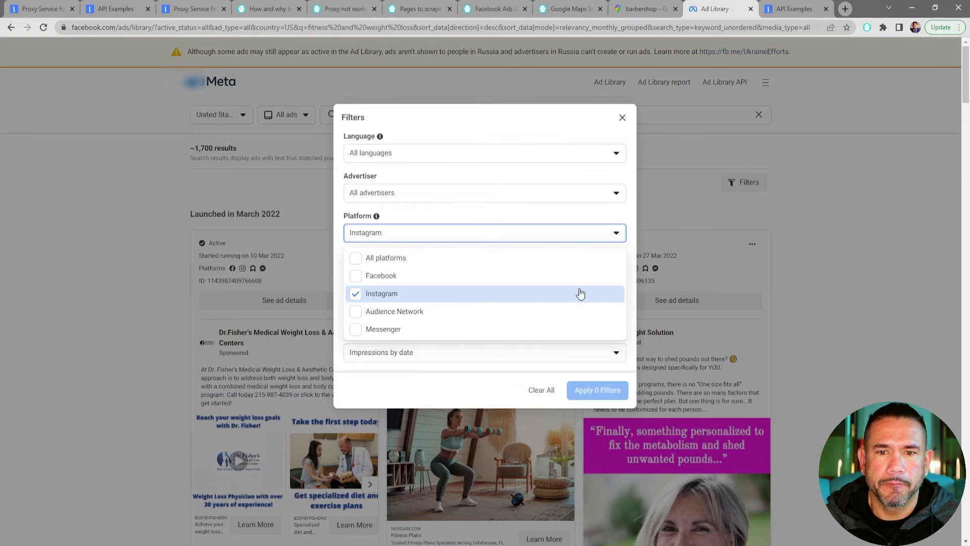
{"action": "left_click", "coordinate": [573, 205]}
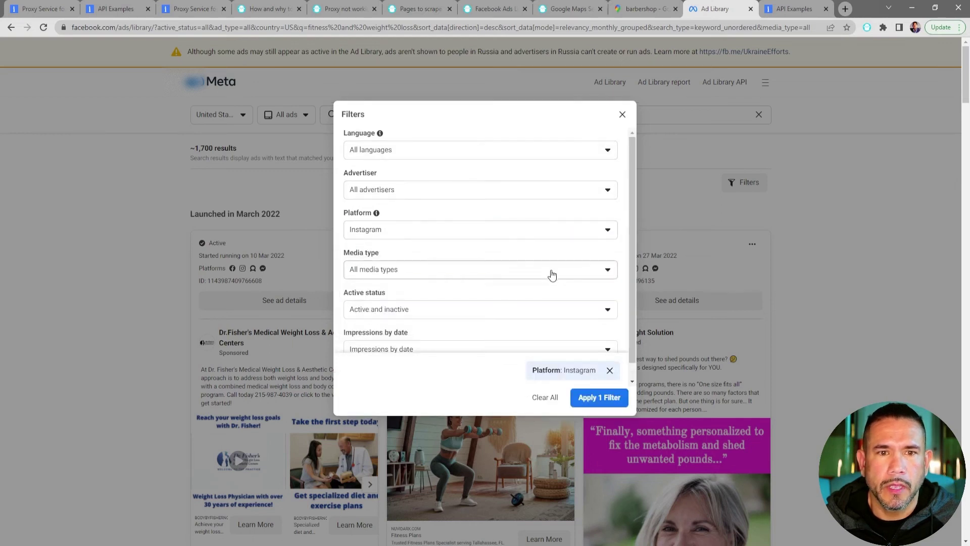
{"action": "left_click", "coordinate": [585, 279]}
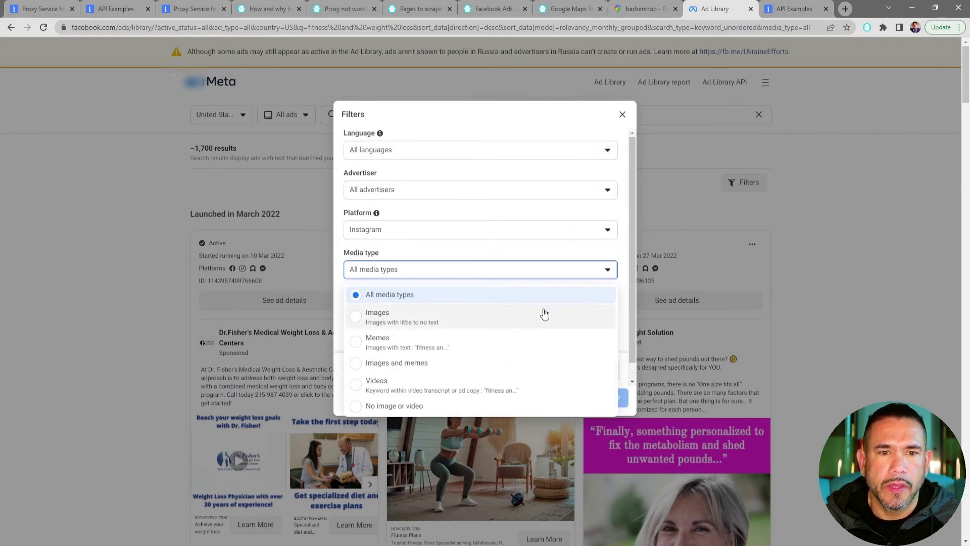
{"action": "left_click", "coordinate": [492, 387]}
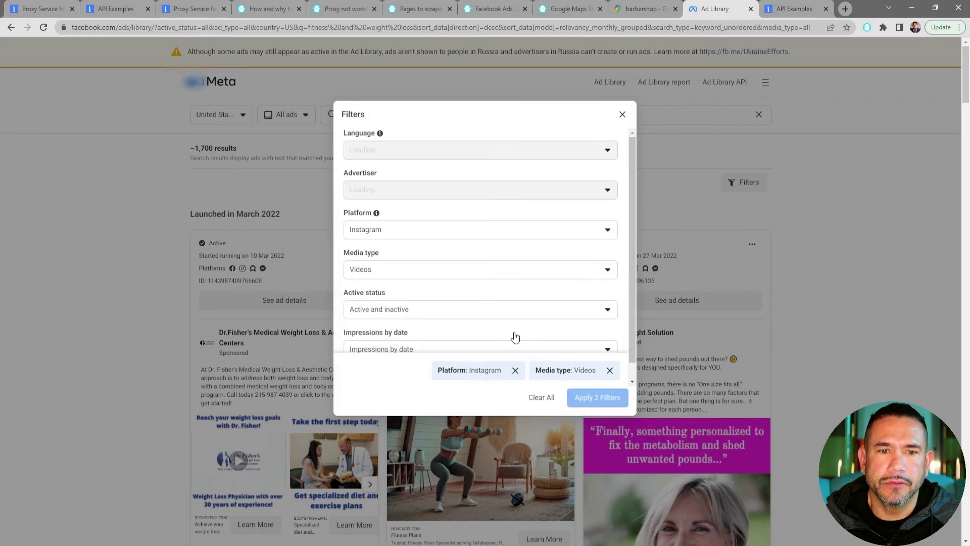
Step: Set the active status filter to Active ads and apply the filters to the ad search
{"action": "scroll", "coordinate": [566, 313], "scroll_direction": "down", "scroll_amount": 1}
{"action": "left_click", "coordinate": [608, 293]}
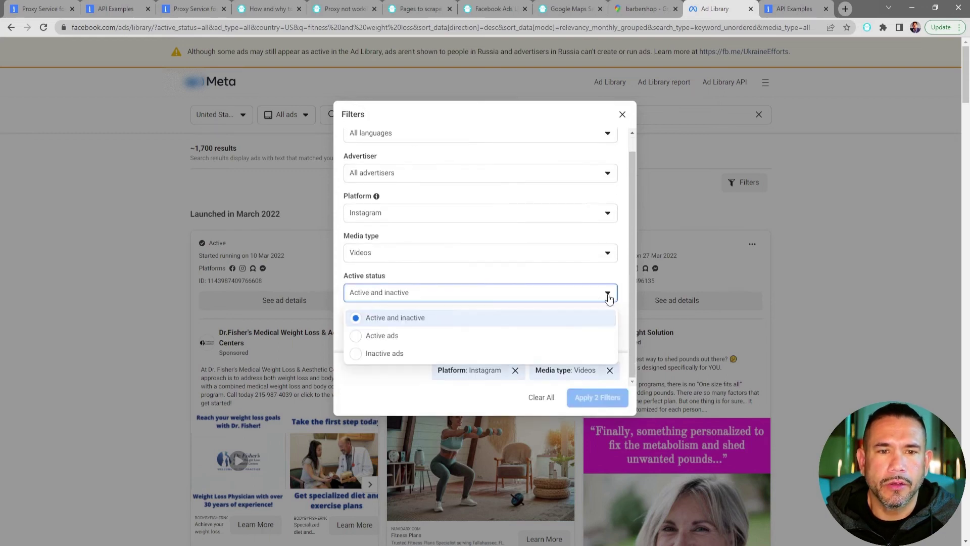
{"action": "left_click", "coordinate": [541, 335]}
{"action": "scroll", "coordinate": [558, 289], "scroll_direction": "down", "scroll_amount": 1}
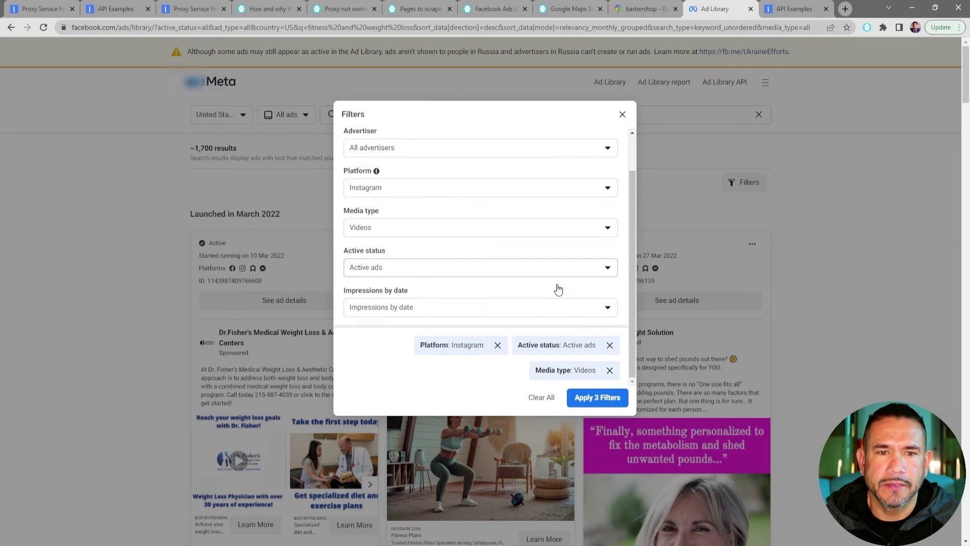
{"action": "scroll", "coordinate": [558, 285], "scroll_direction": "up", "scroll_amount": 1}
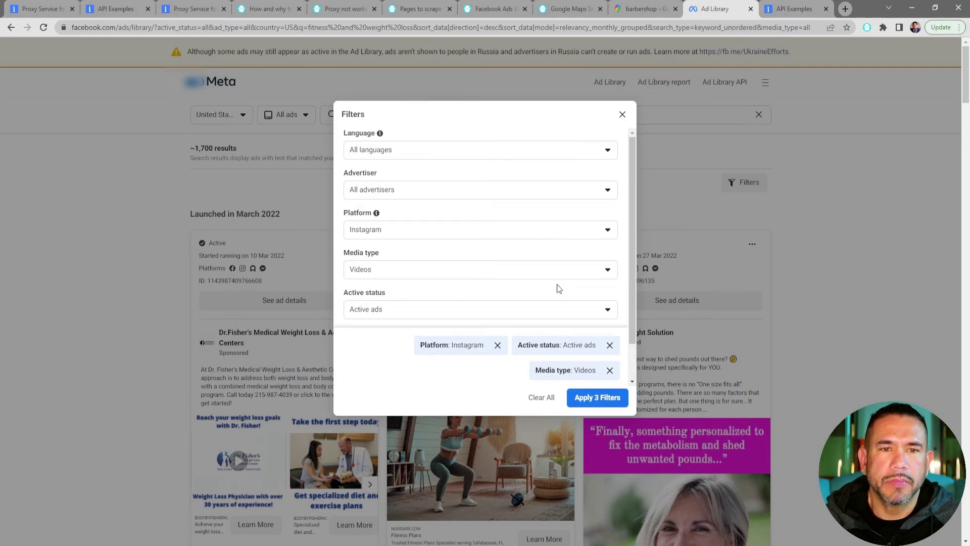
{"action": "left_click", "coordinate": [596, 399]}
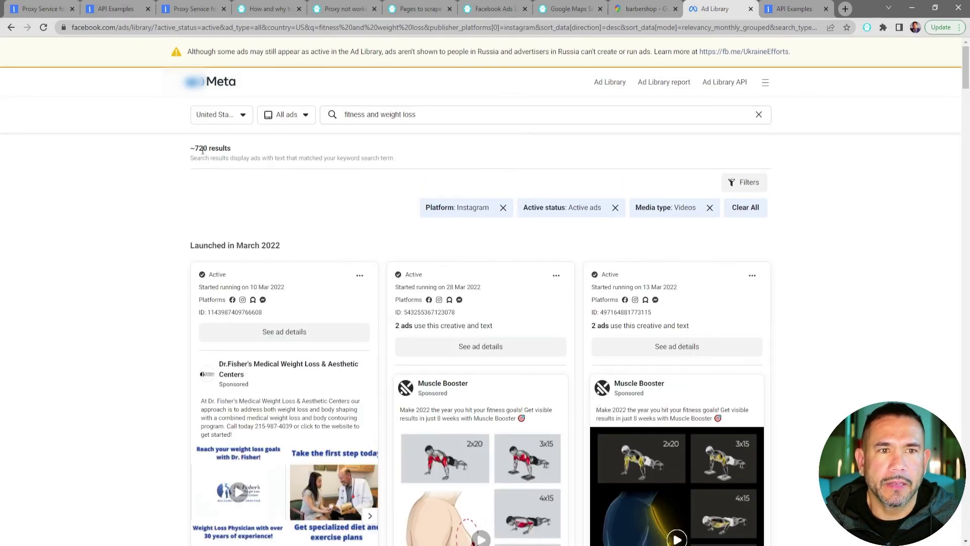
{"action": "left_click_drag", "start_coordinate": [192, 148], "coordinate": [207, 148]}
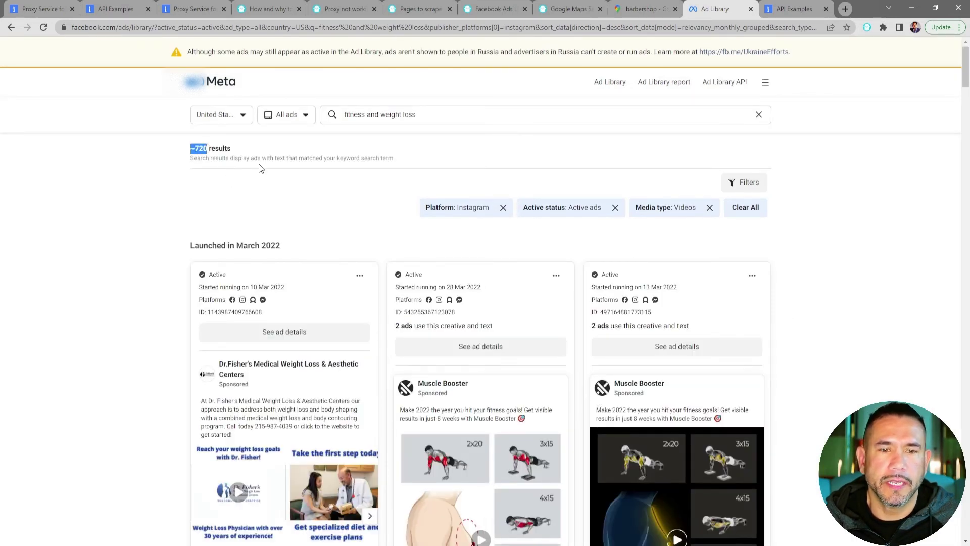
Step: Copy the filtered Ad Library search URL into the PhantomBuster scraper's Pages to scrape setup and save it
{"action": "left_click", "coordinate": [435, 28]}
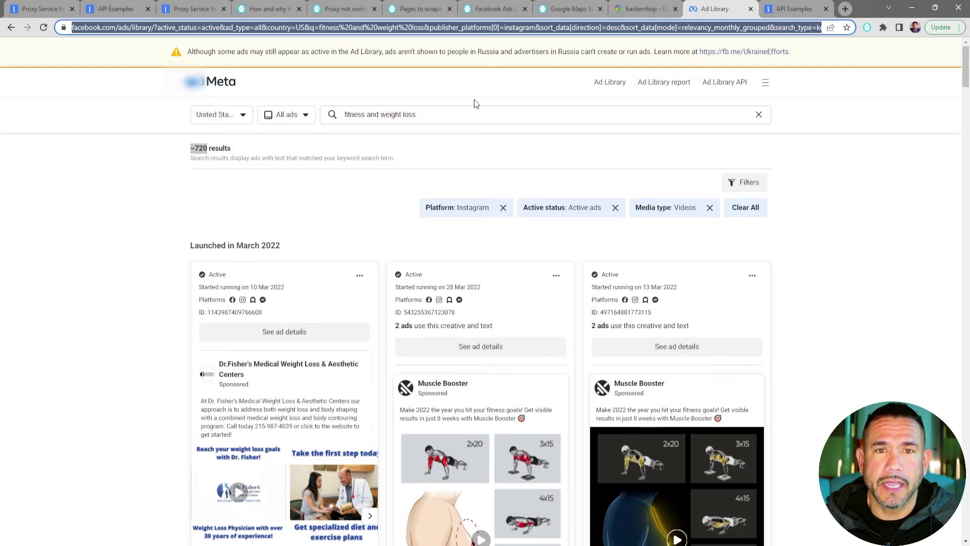
{"action": "left_click", "coordinate": [494, 14]}
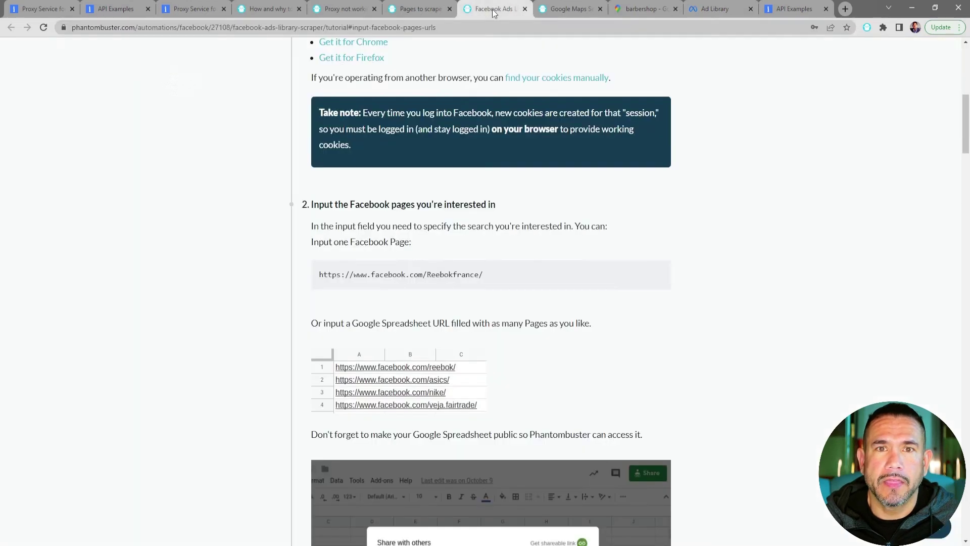
{"action": "left_click", "coordinate": [409, 9]}
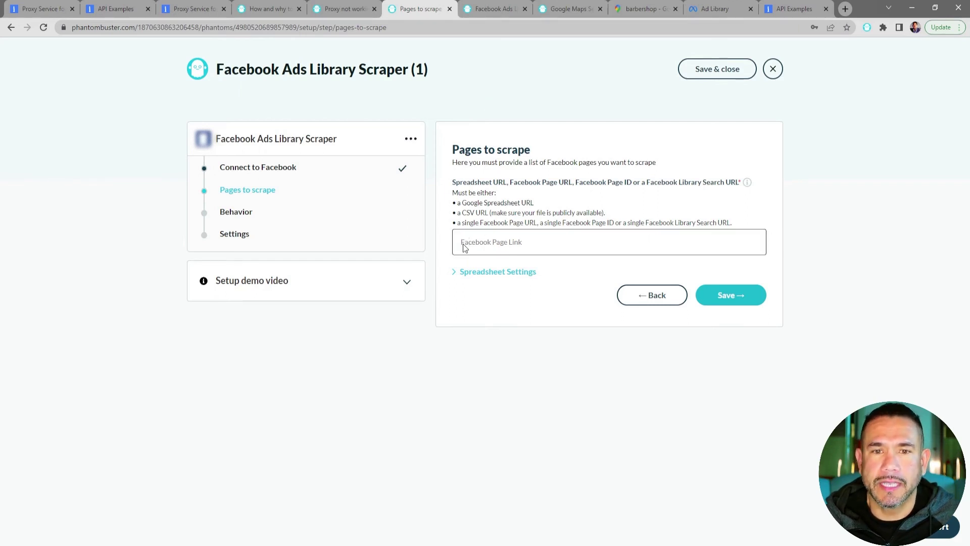
{"action": "key", "text": "ctrl+v"}
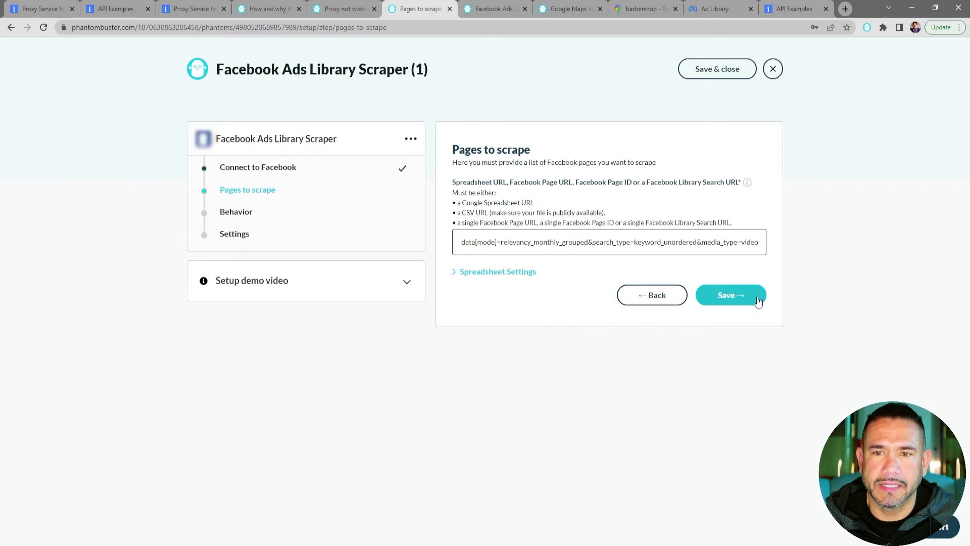
{"action": "left_click", "coordinate": [730, 298]}
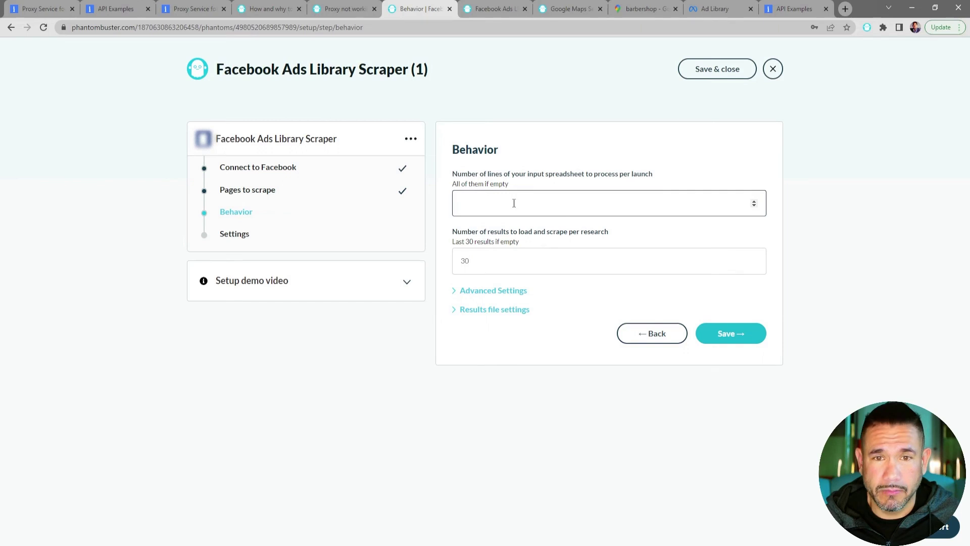
Step: Set the number of results to load and scrape per research to 10, and review the advanced settings without changing them
{"action": "left_click", "coordinate": [477, 262]}
{"action": "type", "text": "10"}
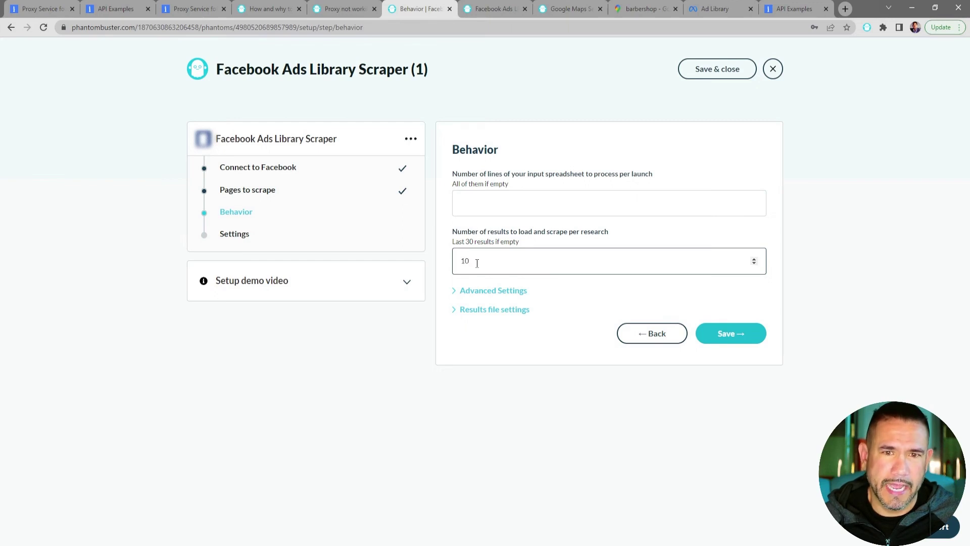
{"action": "left_click", "coordinate": [480, 292]}
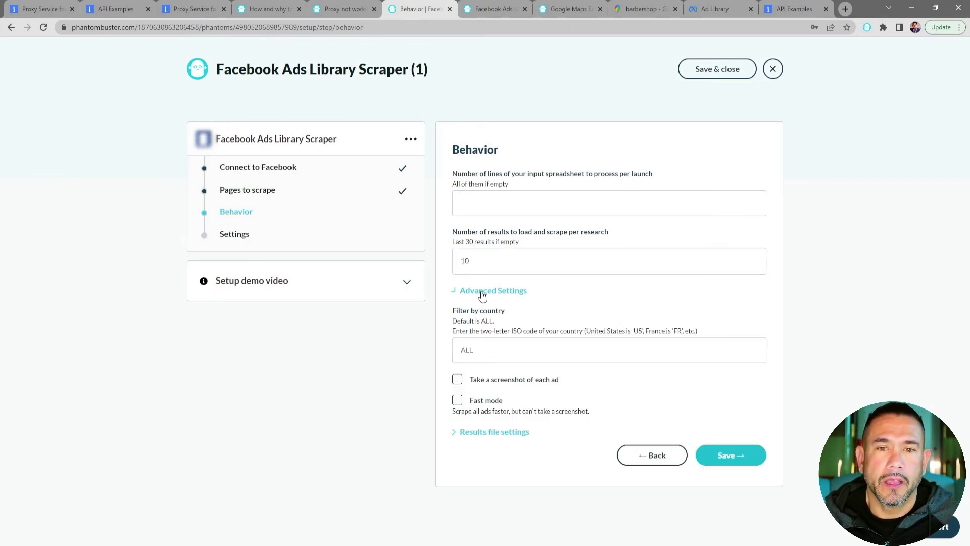
{"action": "left_click", "coordinate": [509, 345]}
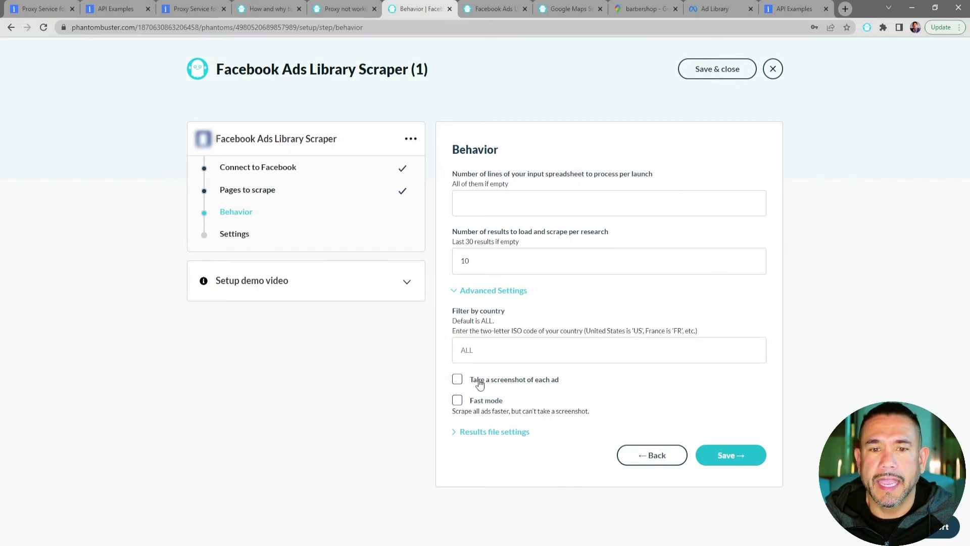
{"action": "left_click", "coordinate": [490, 291]}
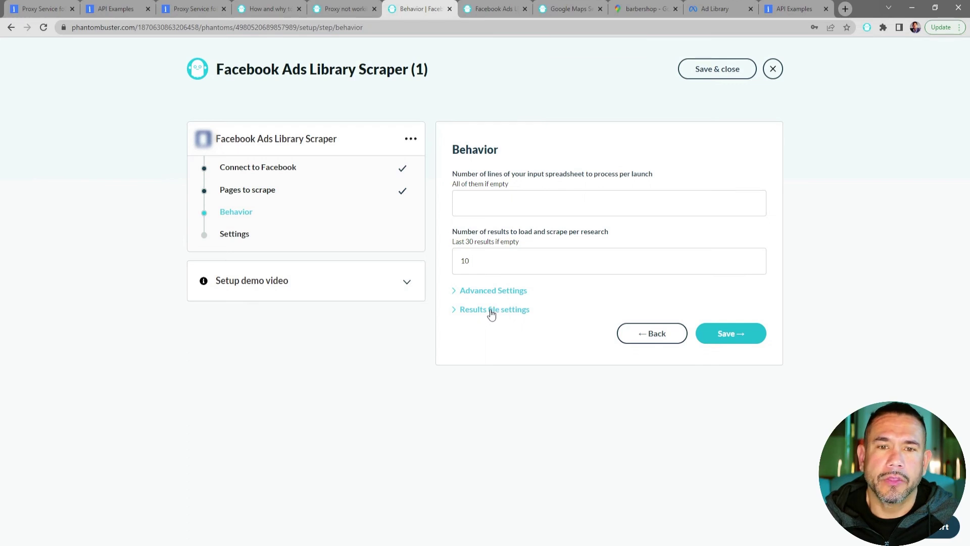
Step: Review the scraper's results file settings without changing them, and save the Behavior setup
{"action": "left_click", "coordinate": [491, 313]}
{"action": "left_click", "coordinate": [487, 370]}
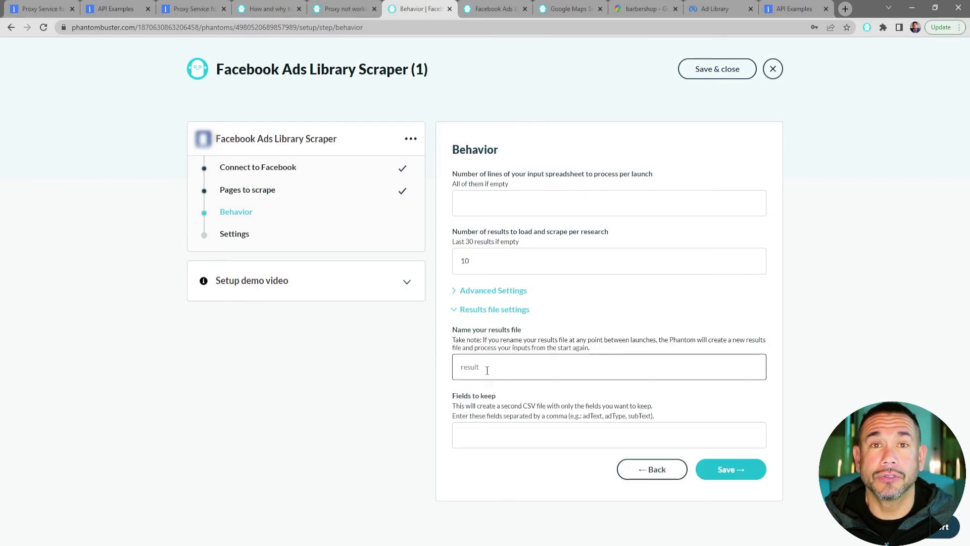
{"action": "left_click", "coordinate": [503, 310]}
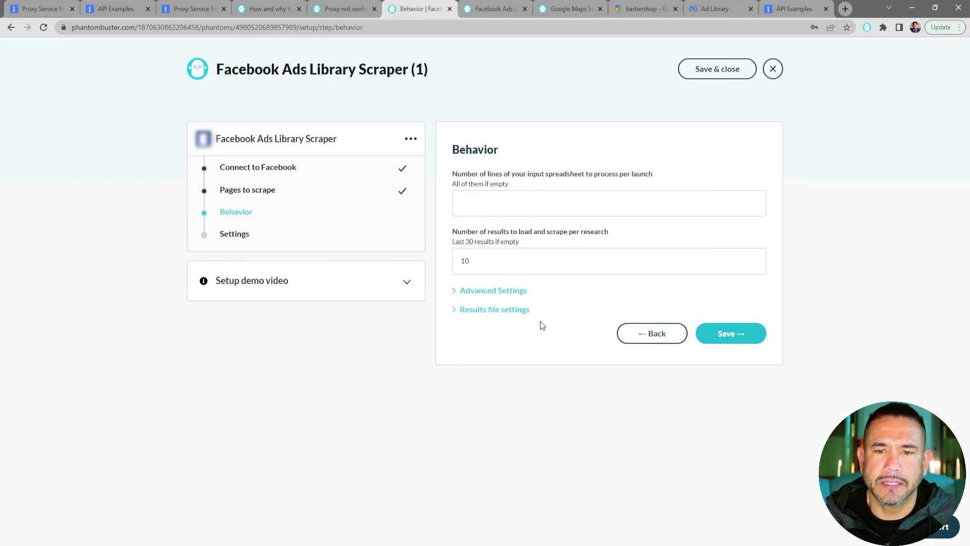
{"action": "left_click", "coordinate": [731, 336]}
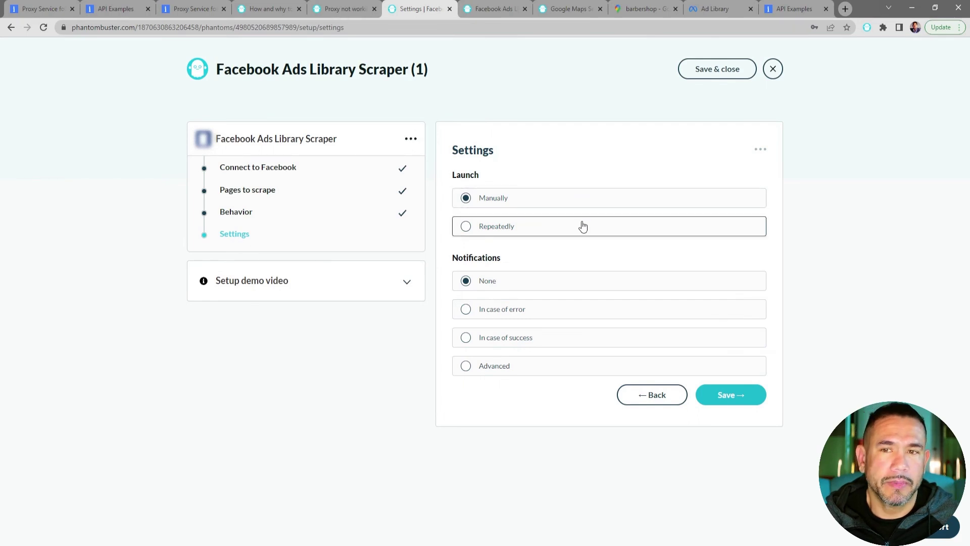
Step: Show the advanced launch settings, set the proxy to a random proxy from the FB Group pool, and save the settings
{"action": "left_click", "coordinate": [761, 152]}
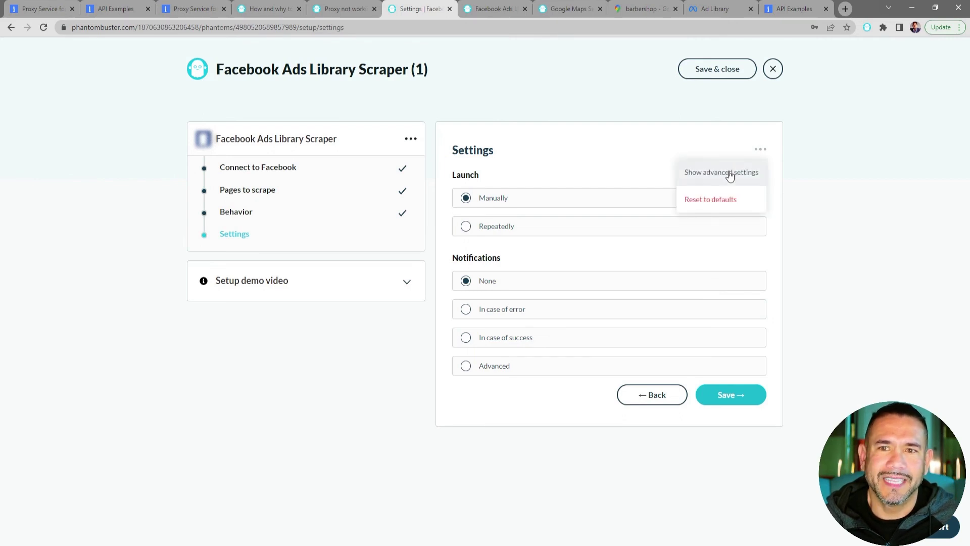
{"action": "left_click", "coordinate": [730, 175]}
{"action": "scroll", "coordinate": [758, 329], "scroll_direction": "down", "scroll_amount": 4}
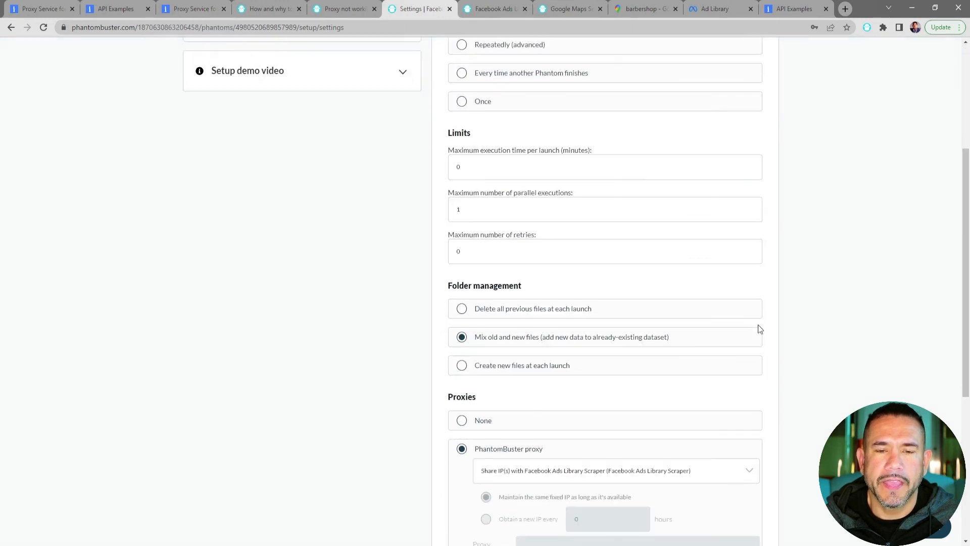
{"action": "scroll", "coordinate": [757, 329], "scroll_direction": "down", "scroll_amount": 5}
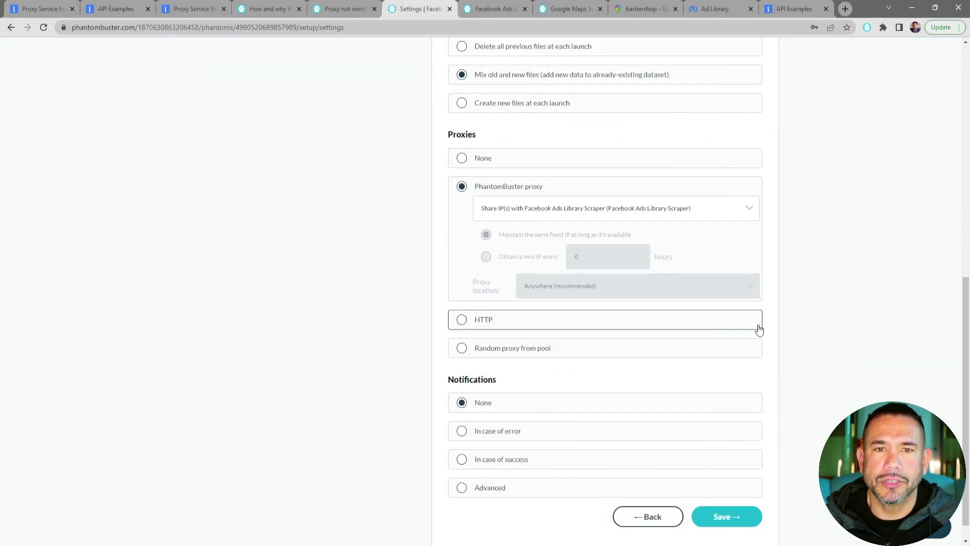
{"action": "scroll", "coordinate": [759, 329], "scroll_direction": "up", "scroll_amount": 1}
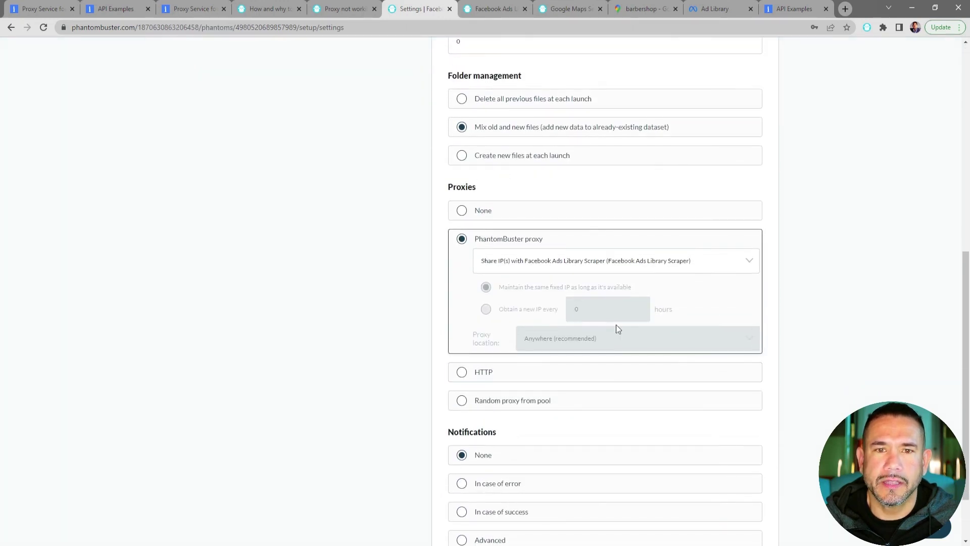
{"action": "left_click", "coordinate": [460, 403]}
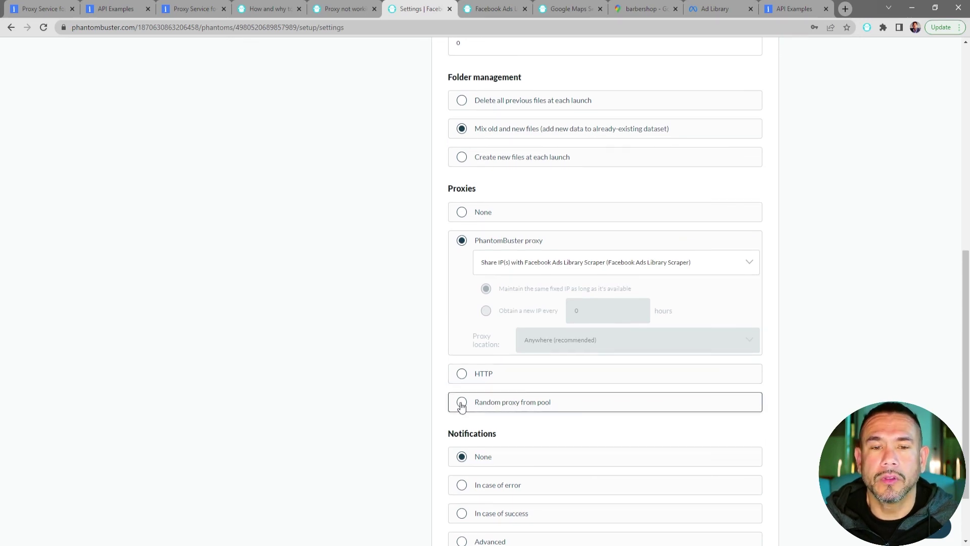
{"action": "left_click", "coordinate": [461, 404]}
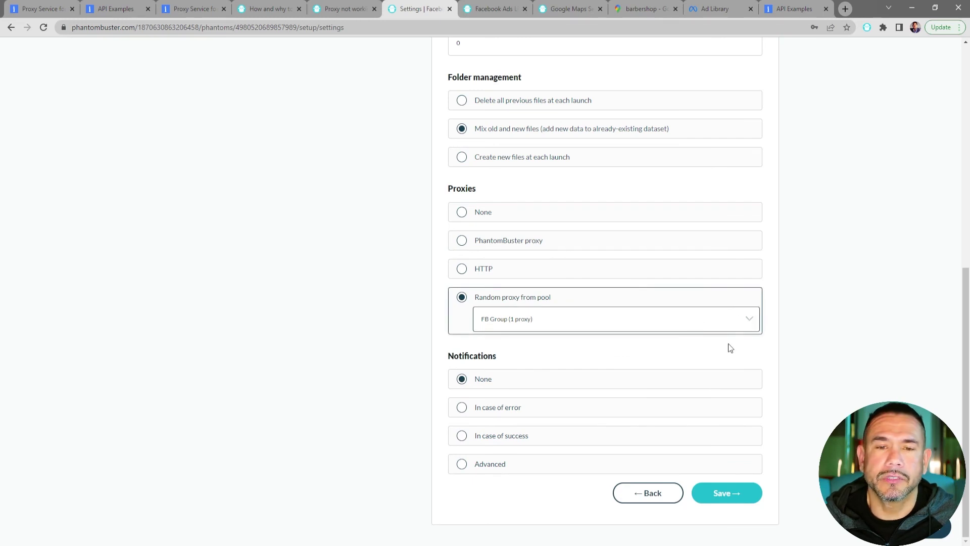
{"action": "left_click", "coordinate": [729, 496]}
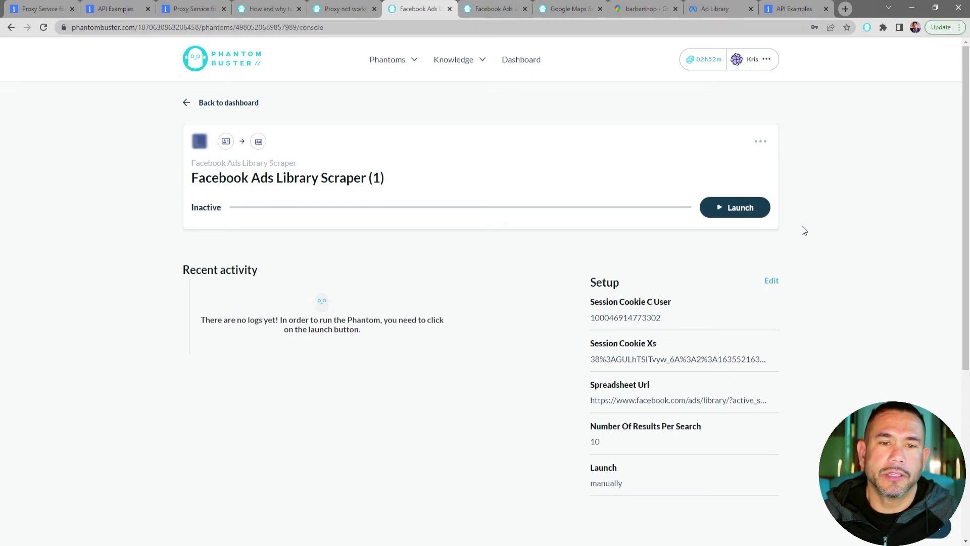
Step: Launch the Facebook Ads Library Scraper (1) Phantom and preview its result.csv file
{"action": "left_click", "coordinate": [723, 211]}
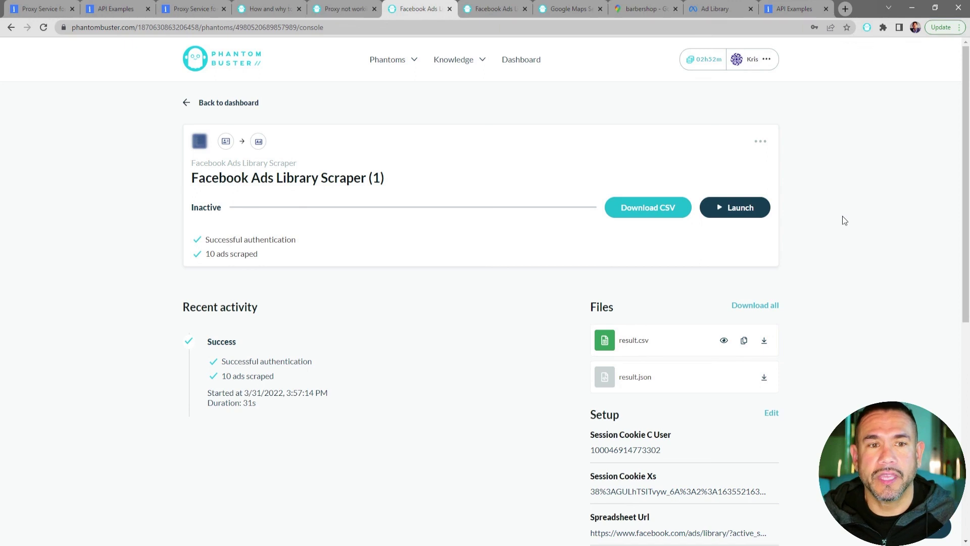
{"action": "left_click", "coordinate": [724, 341]}
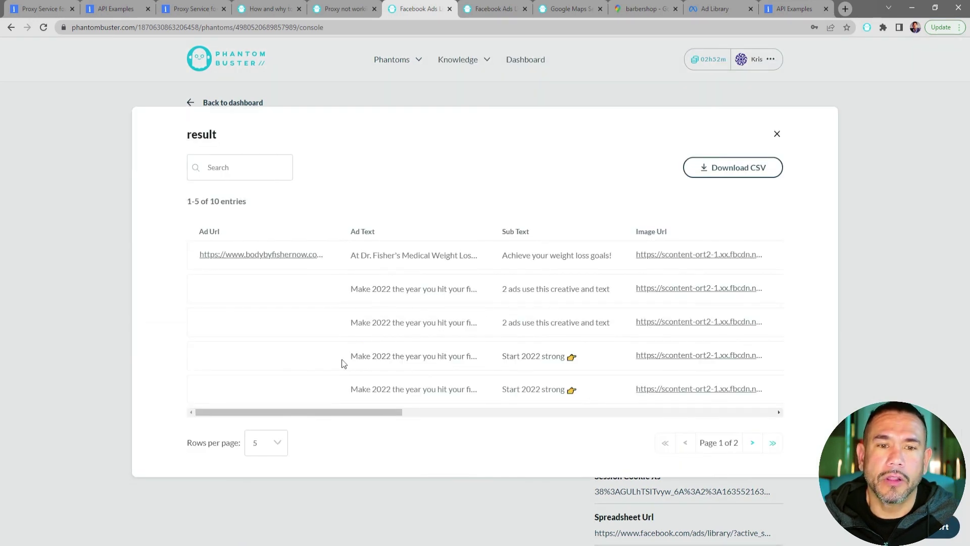